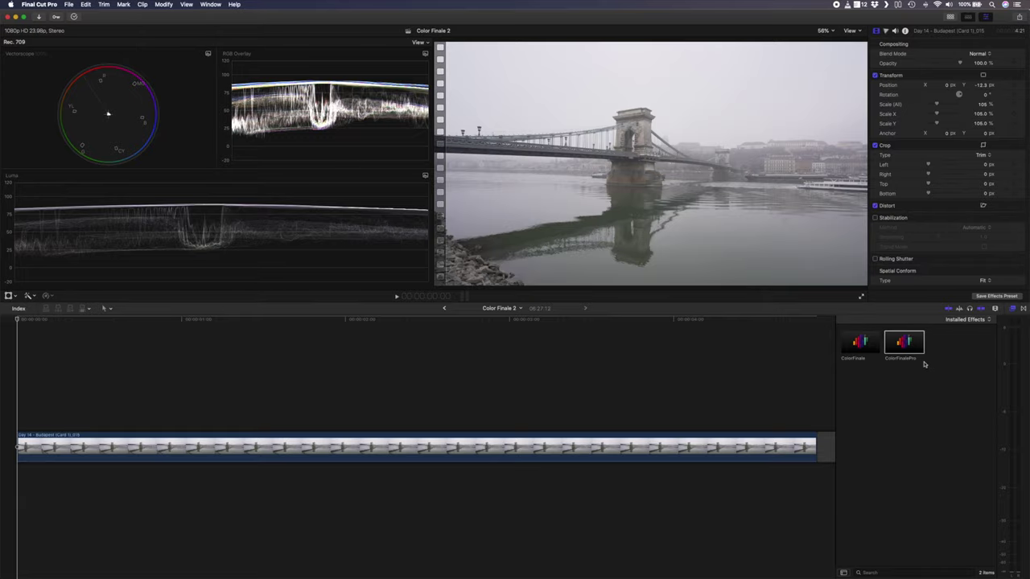
# Apply Color Finale Pro to the bridge clip, keeping the Assume Video colour profile
pyautogui.moveTo(820, 395); pyautogui.dragTo(552, 443)
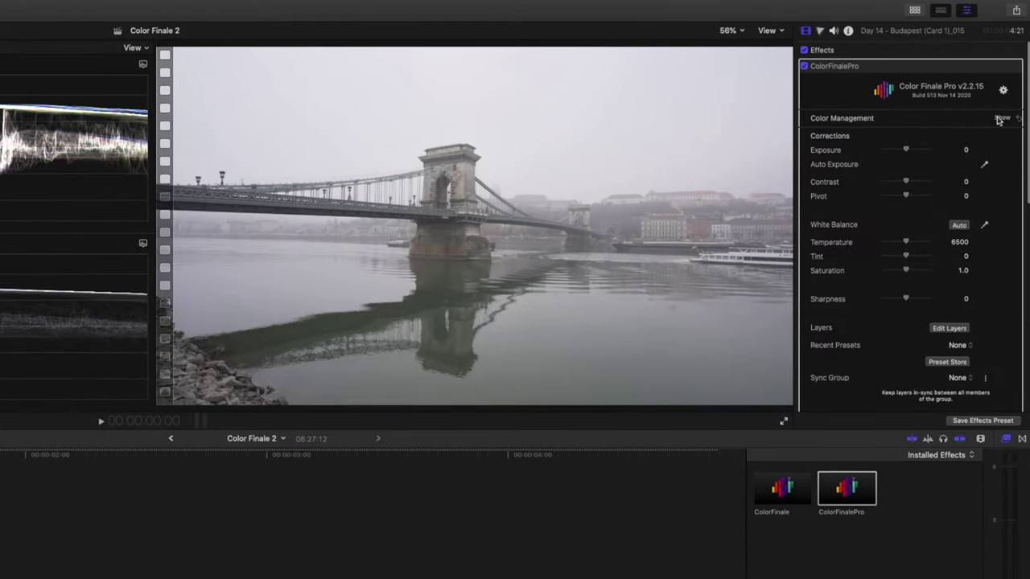
pyautogui.click(1001, 118)
pyautogui.click(966, 132)
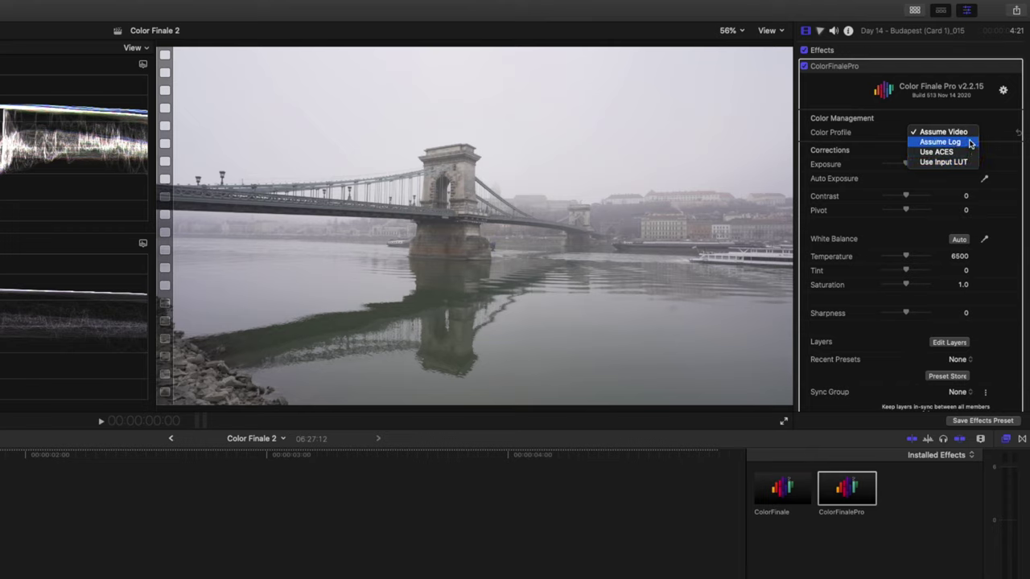
pyautogui.click(970, 136)
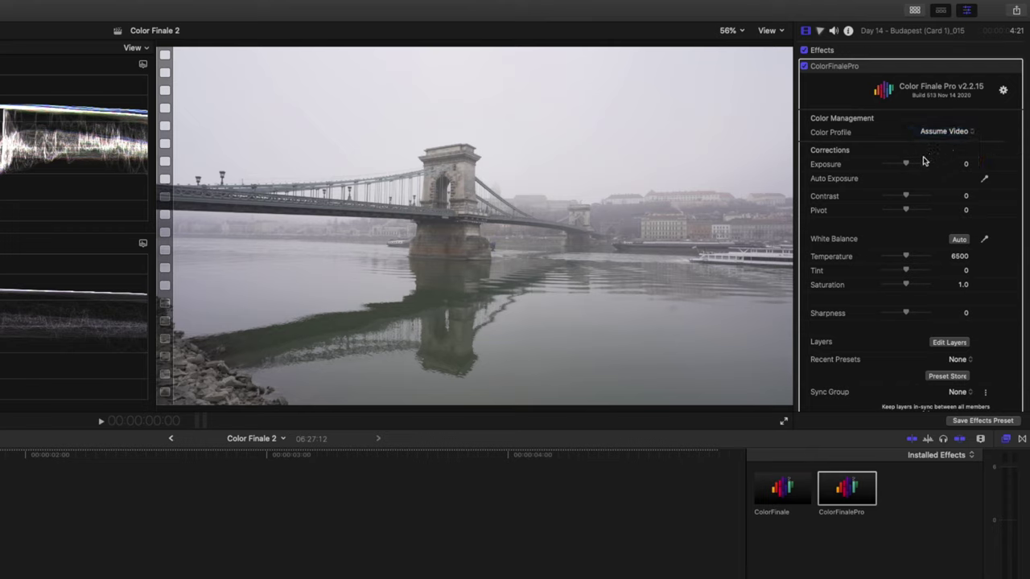
# Grade with exposure -0.27, contrast 17, pivot -18 and temperature 5991, then open the layers window
pyautogui.moveTo(906, 166); pyautogui.dragTo(902, 211)
pyautogui.moveTo(906, 256); pyautogui.dragTo(911, 285)
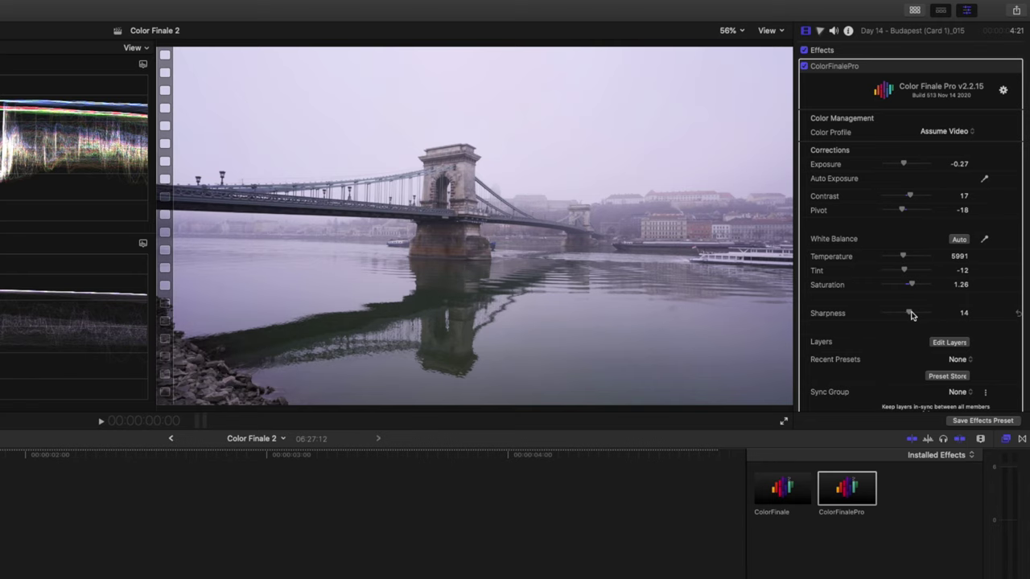
pyautogui.click(950, 342)
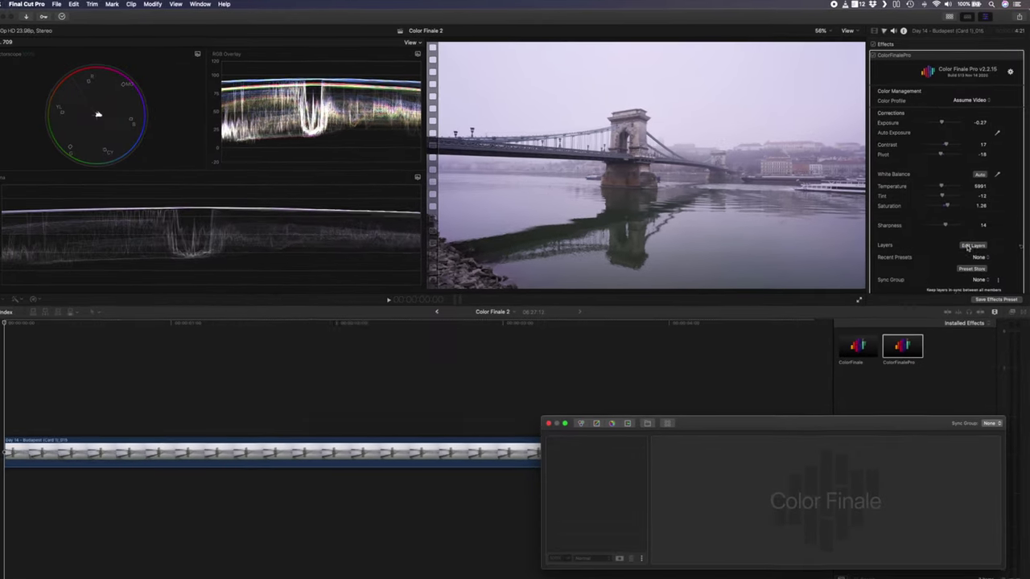
# Stack Color Wheels, Curves, Six Vectors and HSL Curves layers on the bridge clip
pyautogui.moveTo(898, 433); pyautogui.dragTo(810, 316)
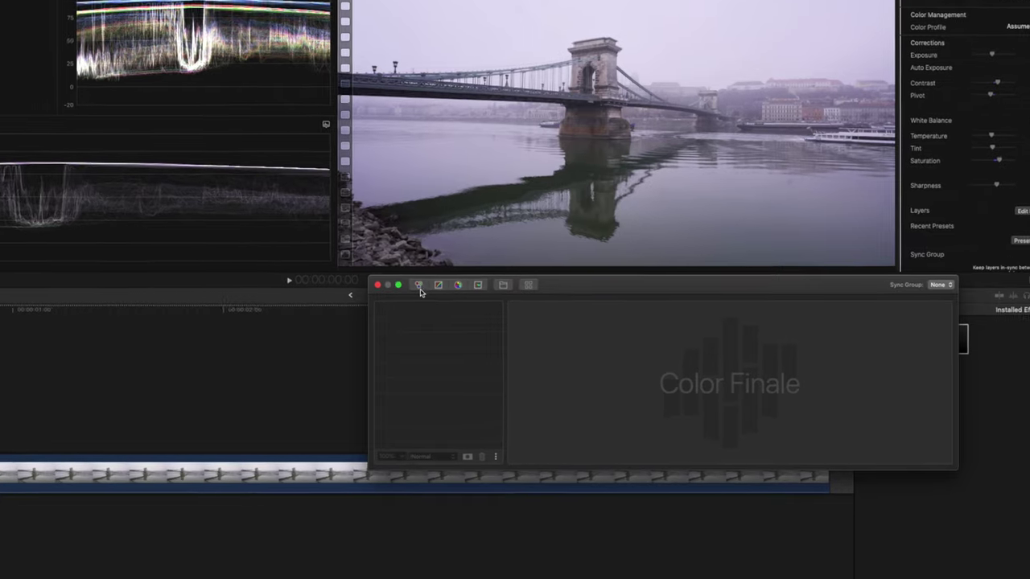
pyautogui.click(420, 287)
pyautogui.click(438, 285)
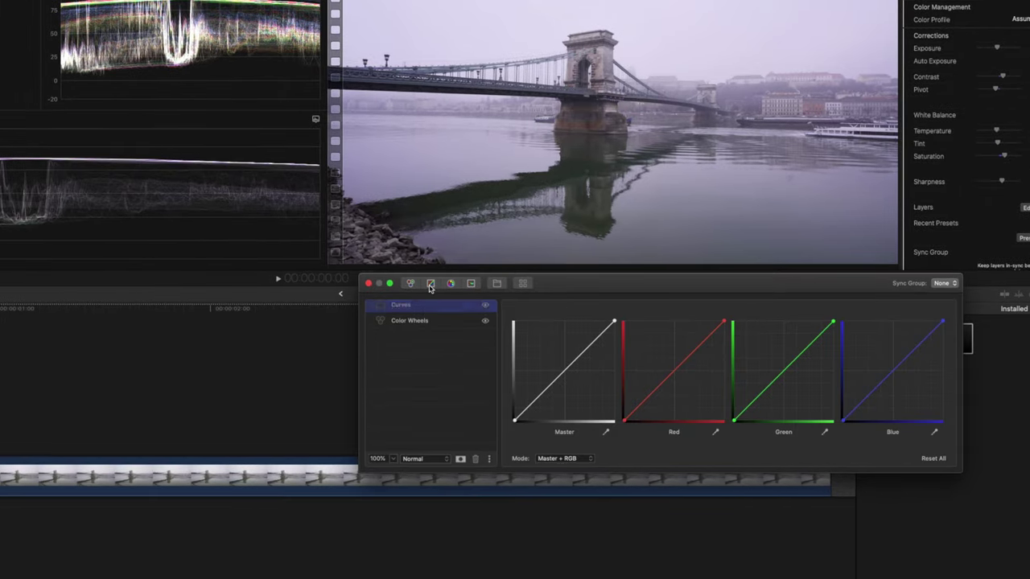
pyautogui.click(451, 284)
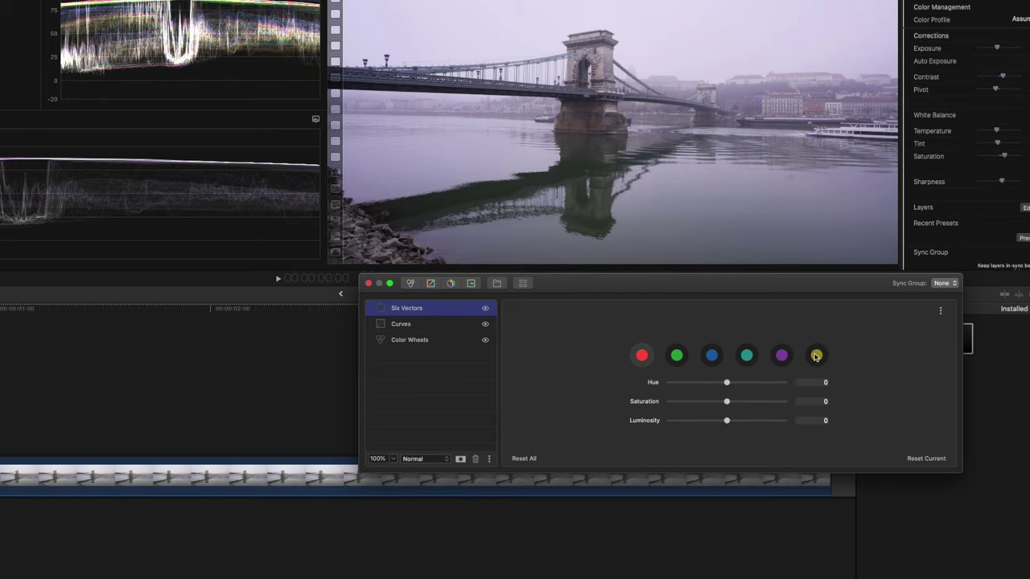
pyautogui.click(472, 285)
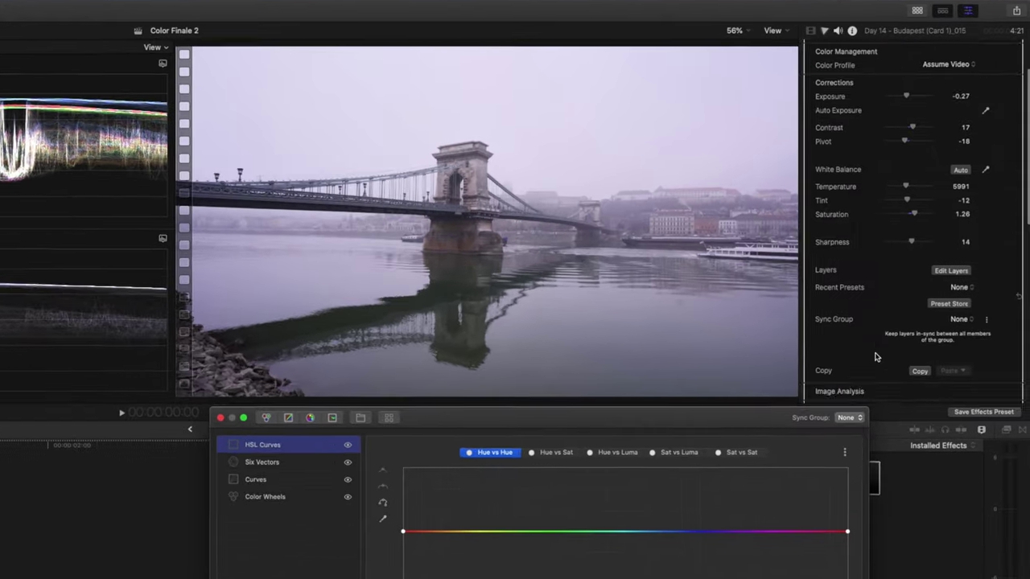
# Add Film Emulation grain to the bridge clip with amount 68 and size 3.1
pyautogui.scroll(-5, 923, 255)
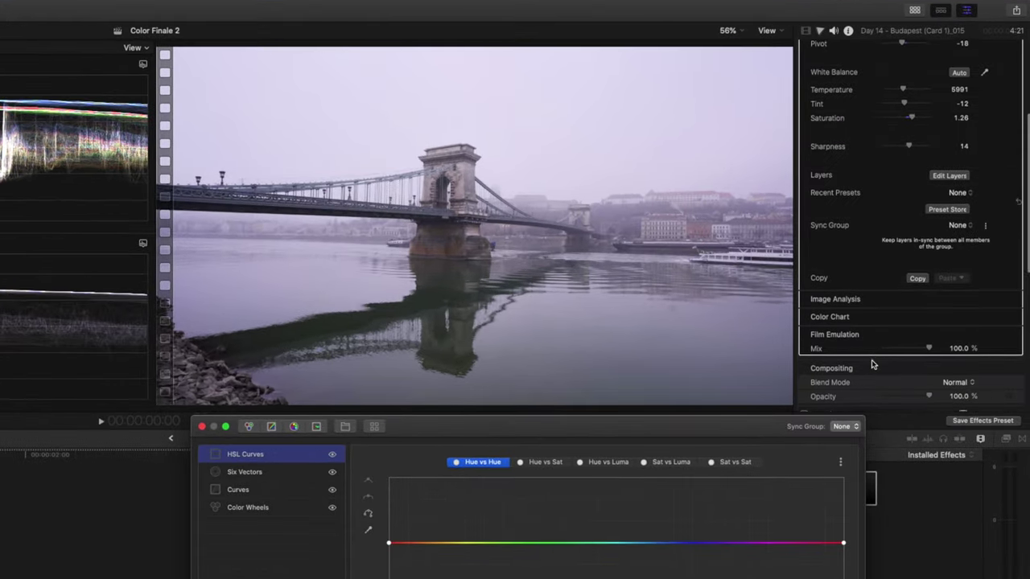
pyautogui.click(1002, 287)
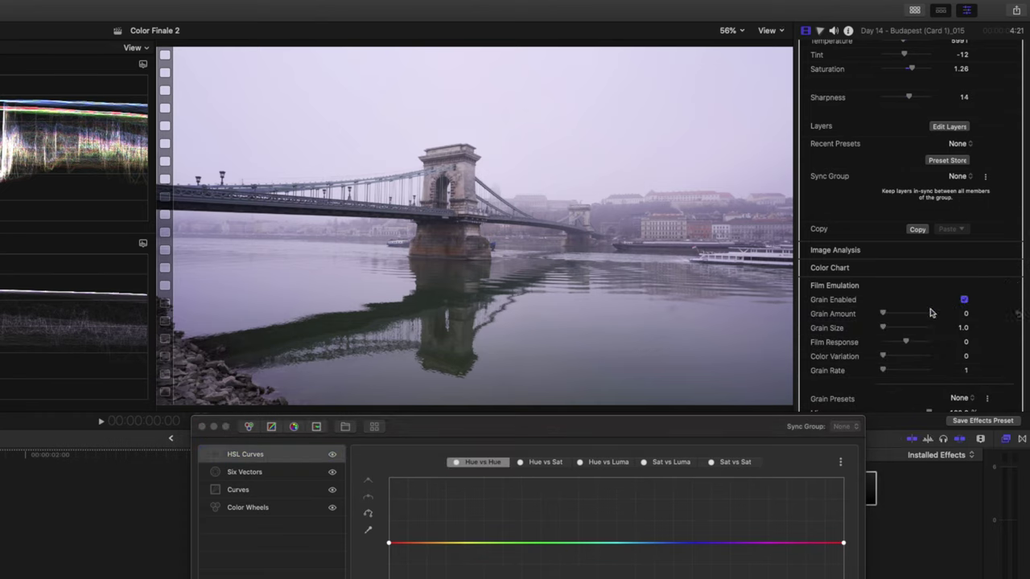
pyautogui.click(915, 314)
pyautogui.click(907, 327)
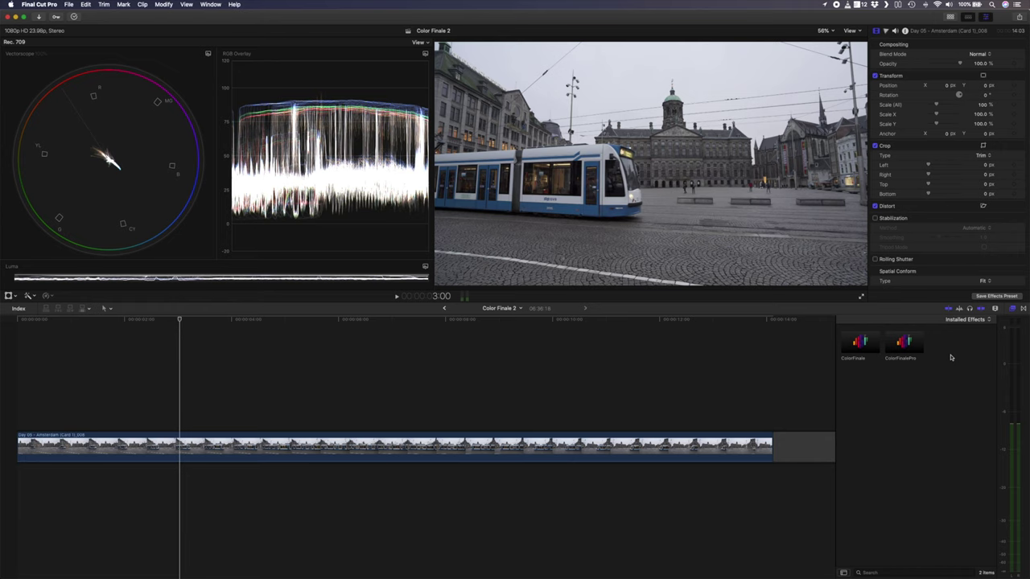
# Apply Color Finale Pro to the tram clip and white-balance it from the white tram body
pyautogui.moveTo(651, 414); pyautogui.dragTo(462, 441)
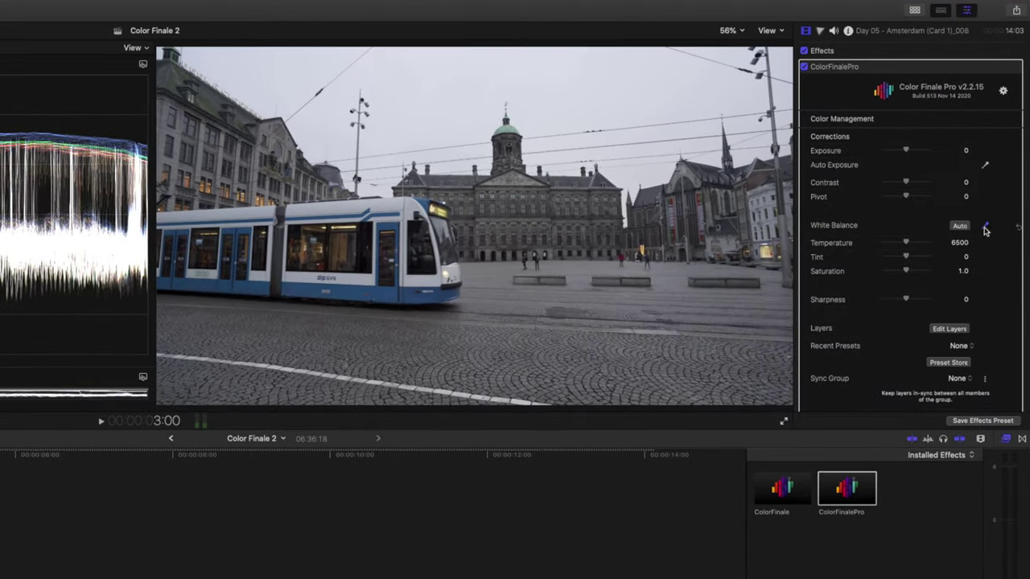
pyautogui.click(997, 164)
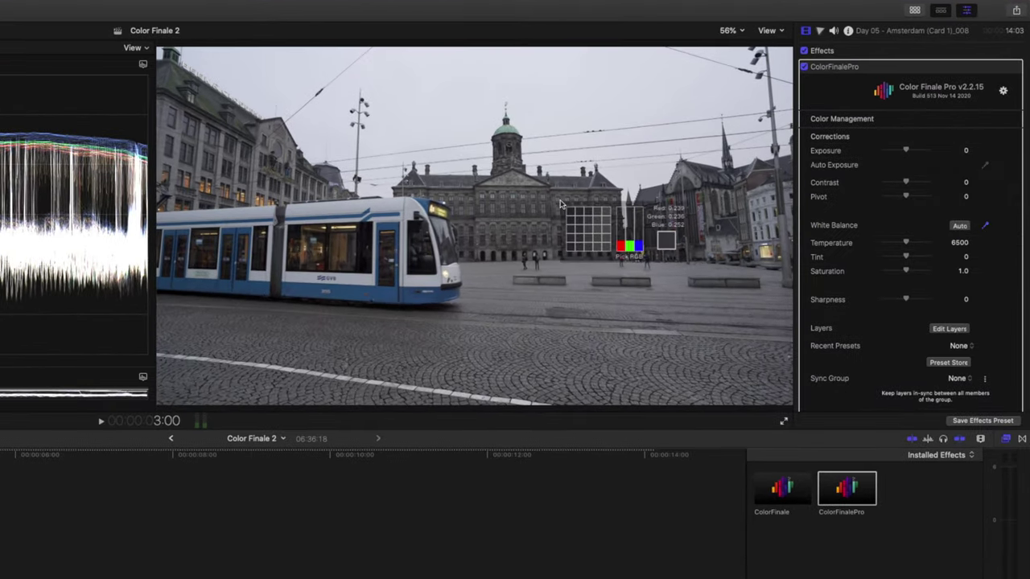
pyautogui.click(342, 211)
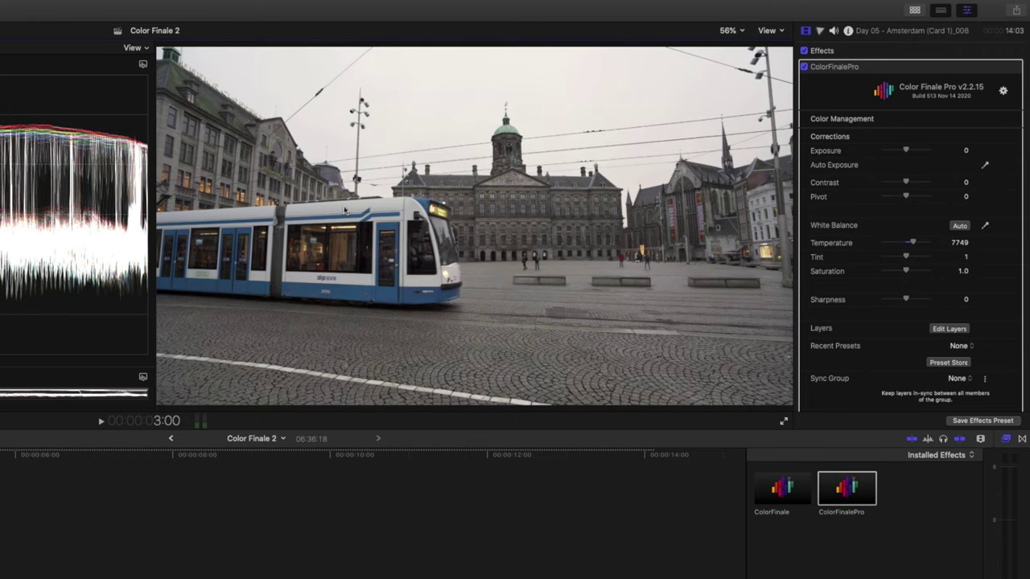
# Nudge contrast to about 10, exposure to 0.18 and saturation to 1.02
pyautogui.moveTo(907, 183); pyautogui.dragTo(910, 184)
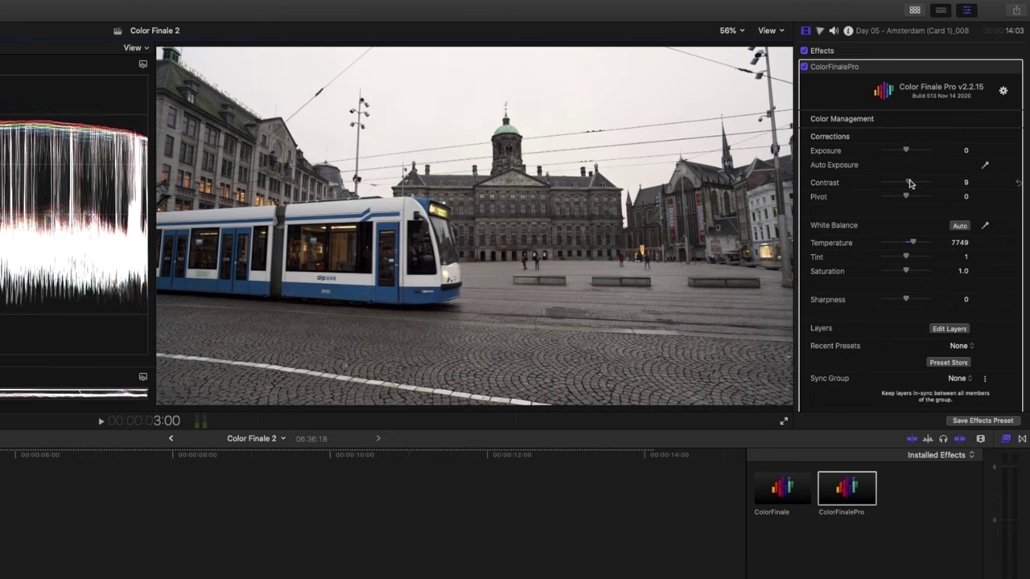
pyautogui.moveTo(907, 151); pyautogui.dragTo(908, 153)
pyautogui.moveTo(906, 271); pyautogui.dragTo(908, 272)
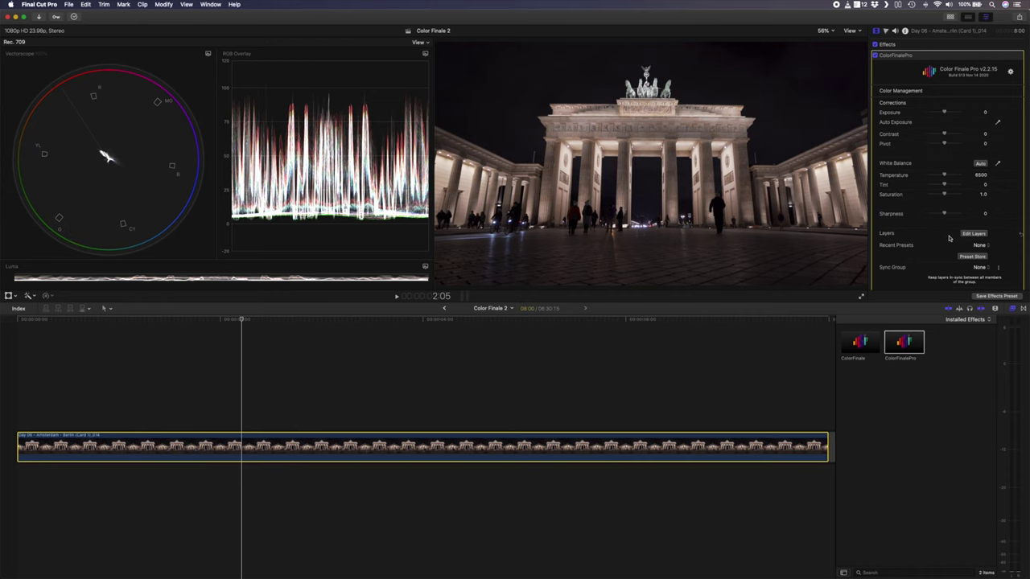
# Give the gate clip Color Wheels, Curves and HSL Curves layers, moving HSL Curves below Color Wheels
pyautogui.click(974, 236)
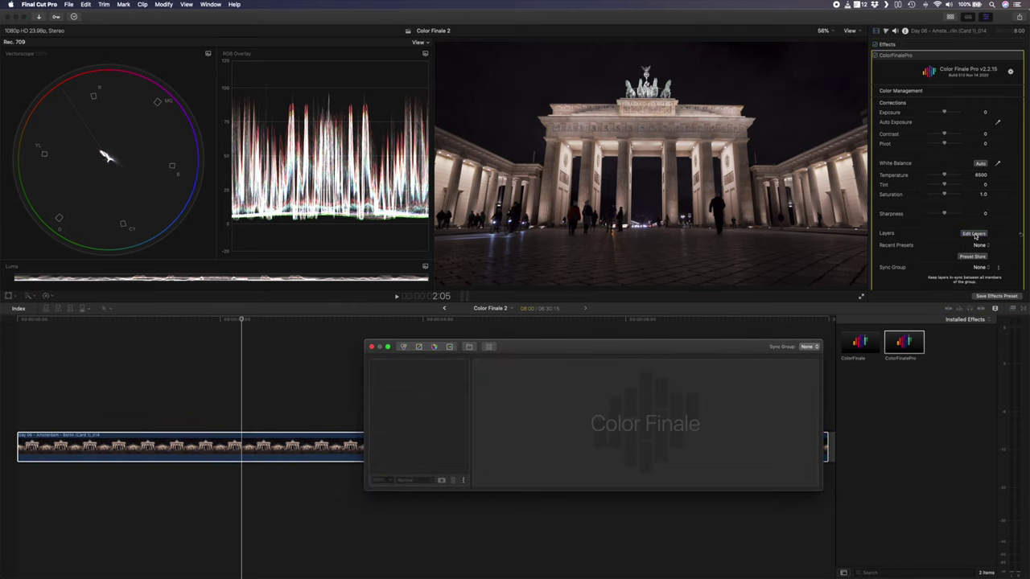
pyautogui.click(402, 347)
pyautogui.click(419, 347)
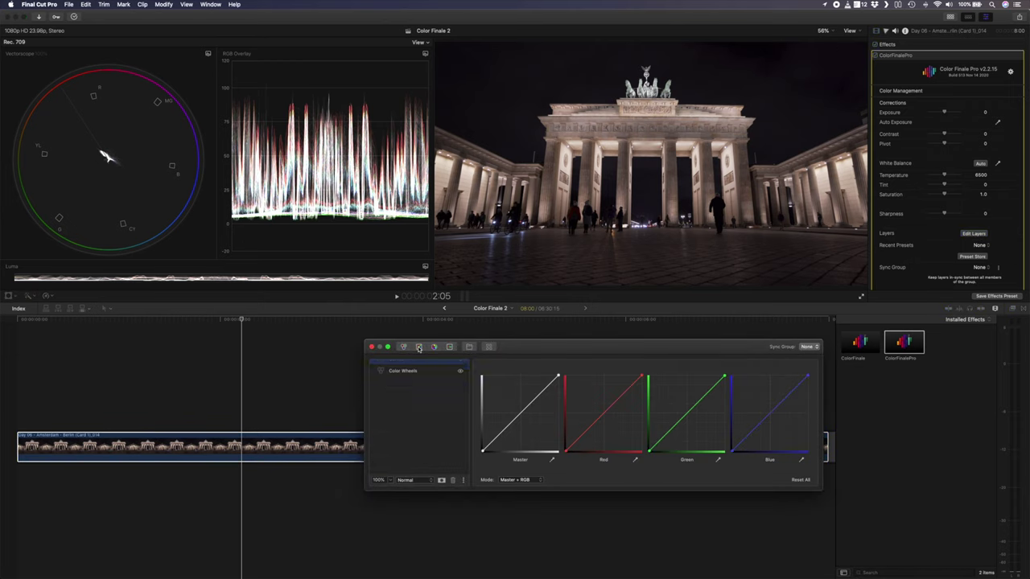
pyautogui.click(450, 346)
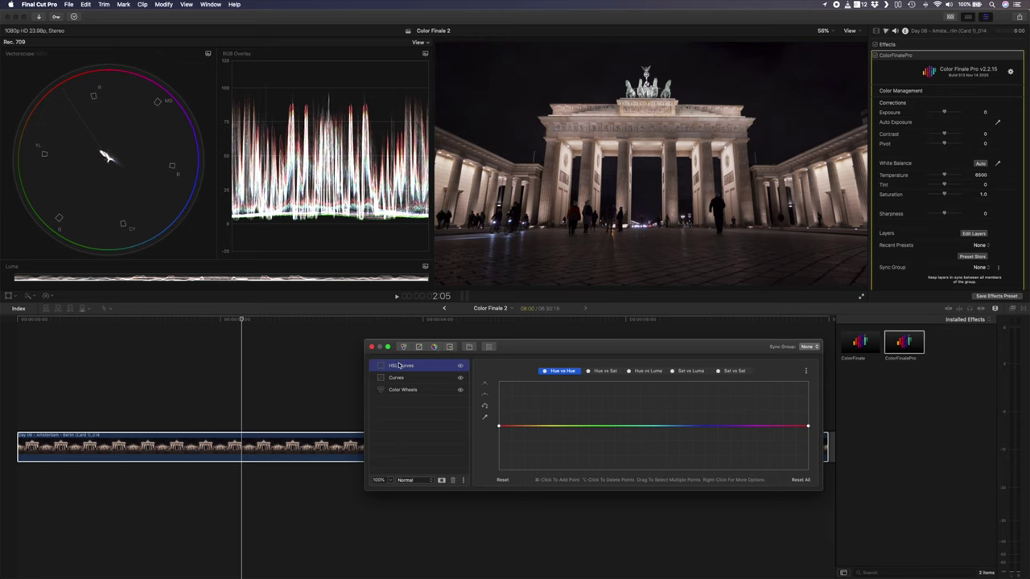
pyautogui.moveTo(399, 390); pyautogui.dragTo(399, 384)
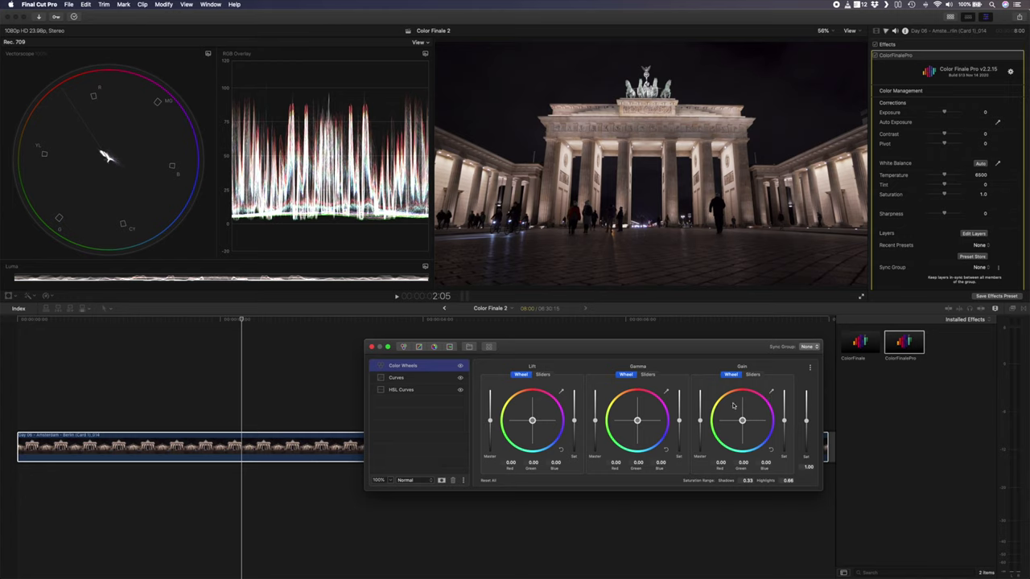
# Neutralise the gate clip's highlights and shadows, then white-balance it to temperature 6628, tint 7
pyautogui.click(772, 392)
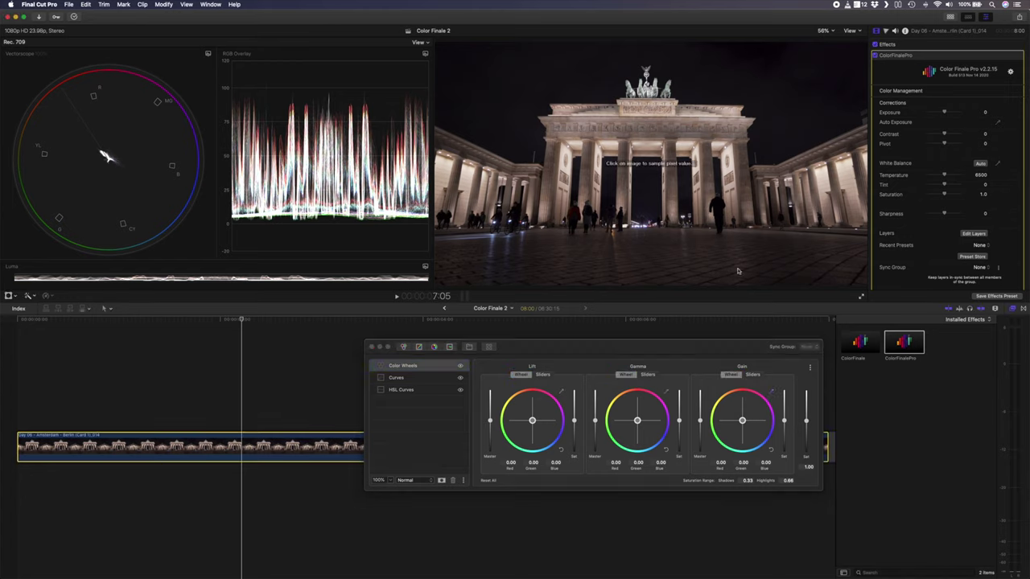
pyautogui.click(646, 229)
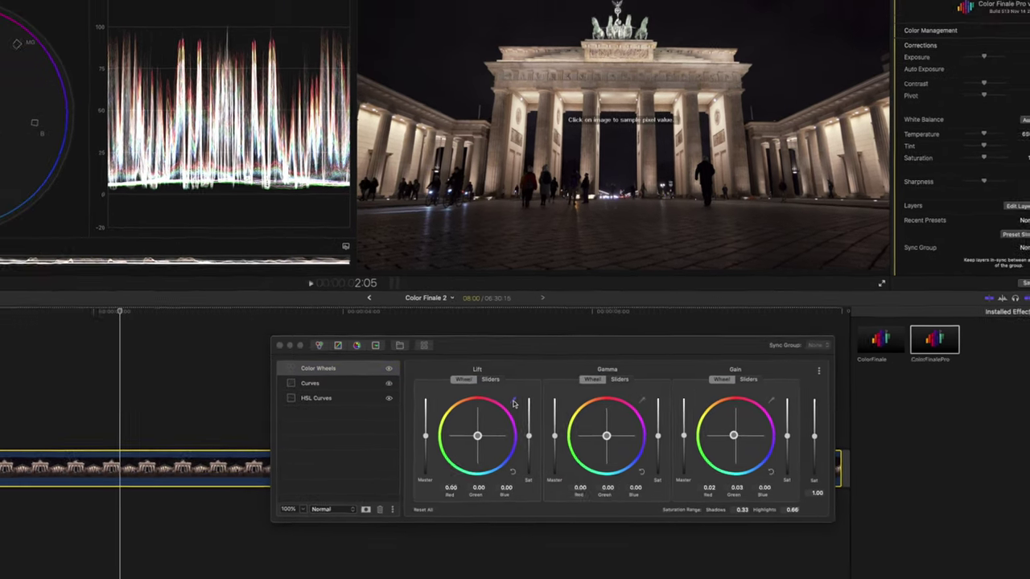
pyautogui.click(495, 403)
pyautogui.click(524, 62)
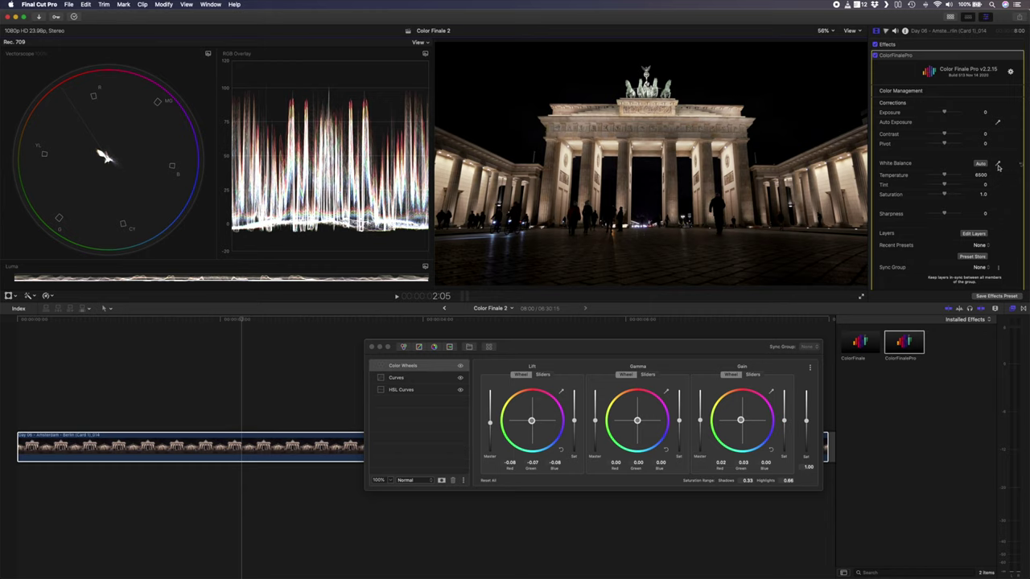
pyautogui.click(644, 229)
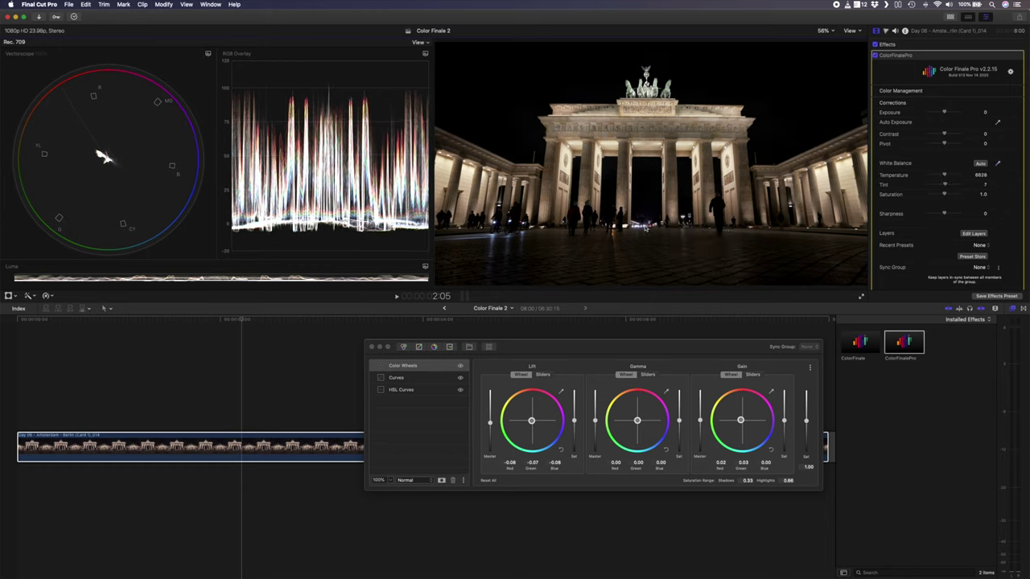
pyautogui.click(416, 378)
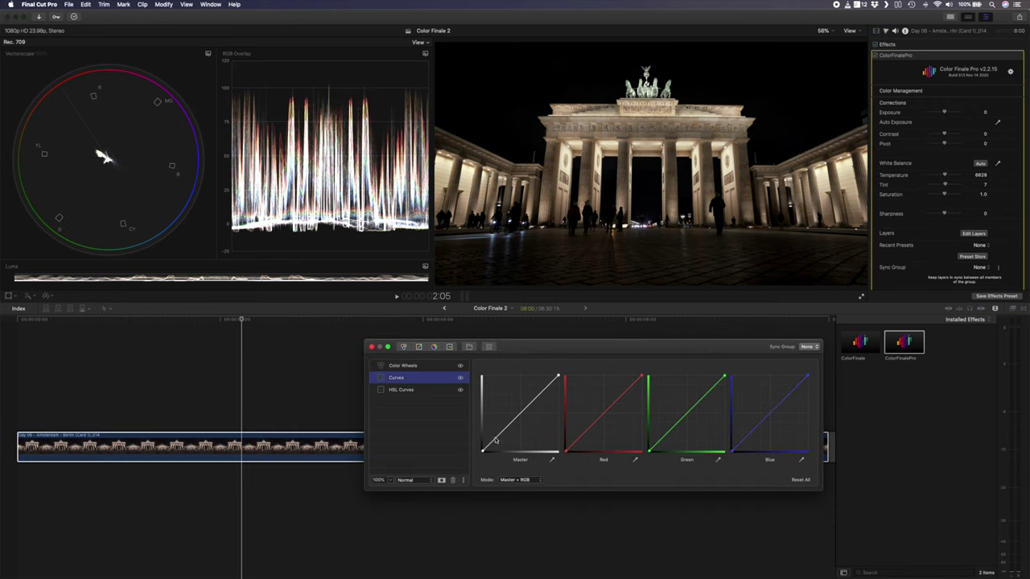
# Lift the Master curve's shadows and upper mids, and boost the lit building's red-orange saturation
pyautogui.moveTo(495, 439); pyautogui.dragTo(496, 437)
pyautogui.moveTo(539, 394); pyautogui.dragTo(536, 392)
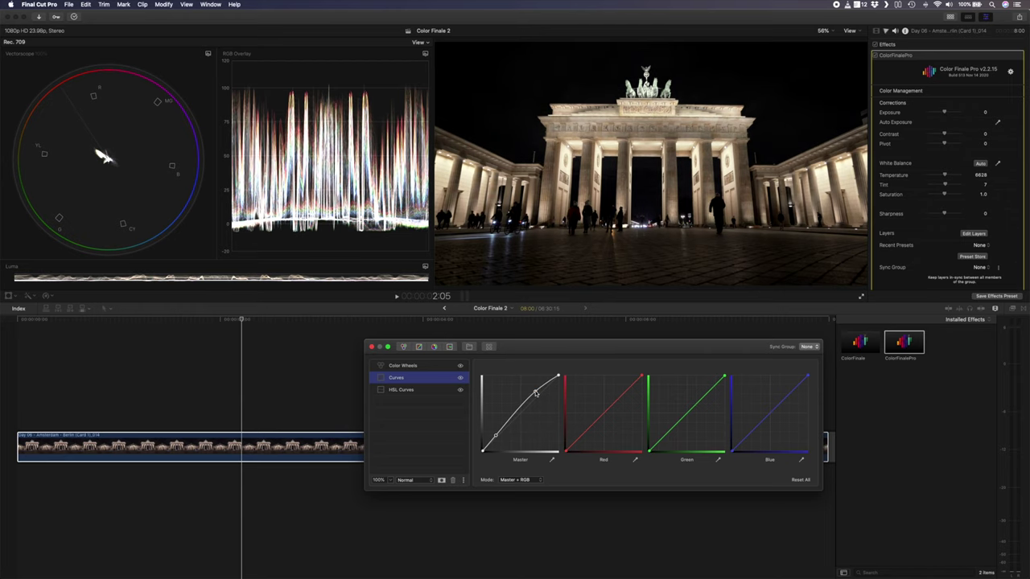
pyautogui.click(437, 392)
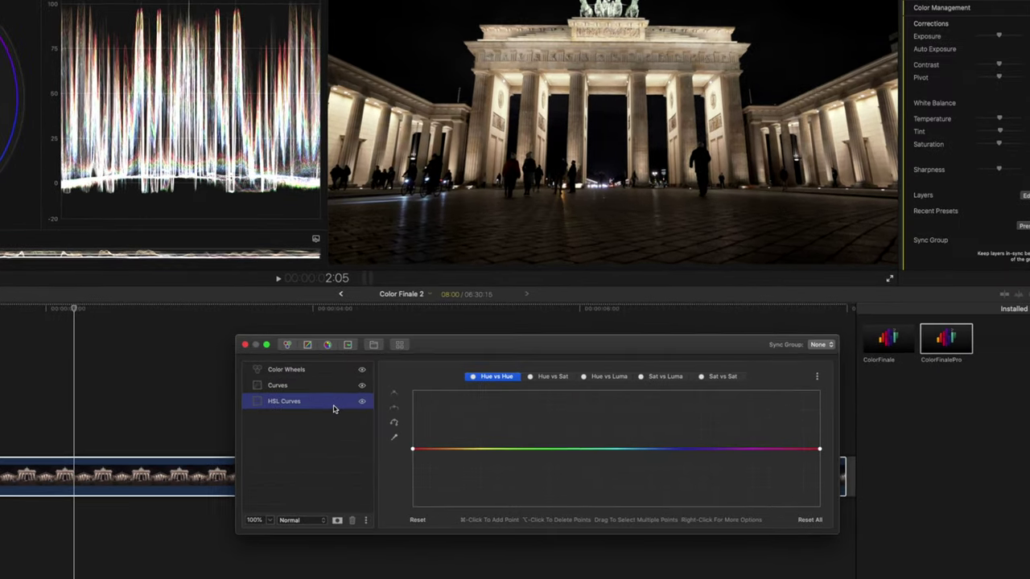
pyautogui.click(560, 376)
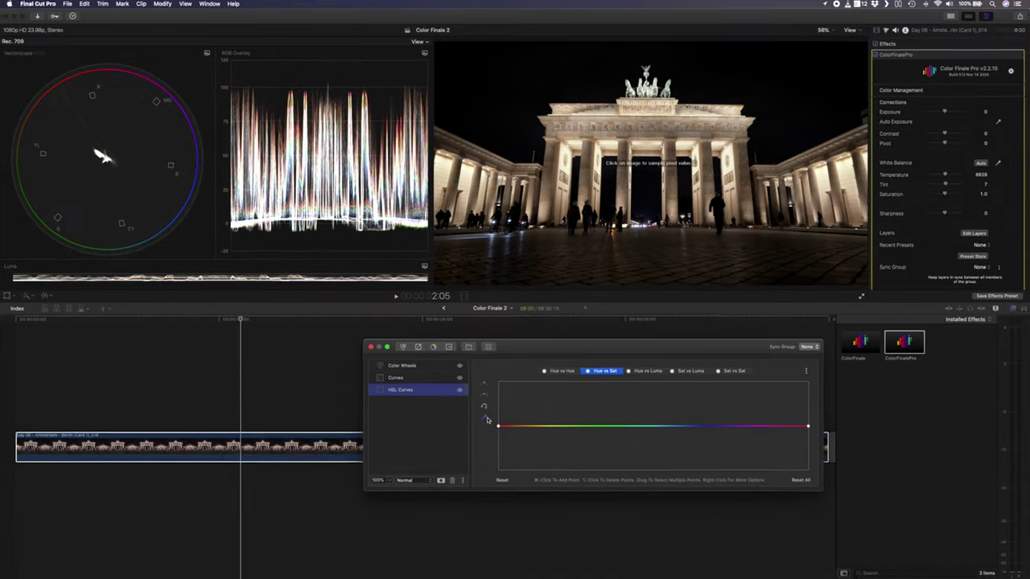
pyautogui.click(689, 153)
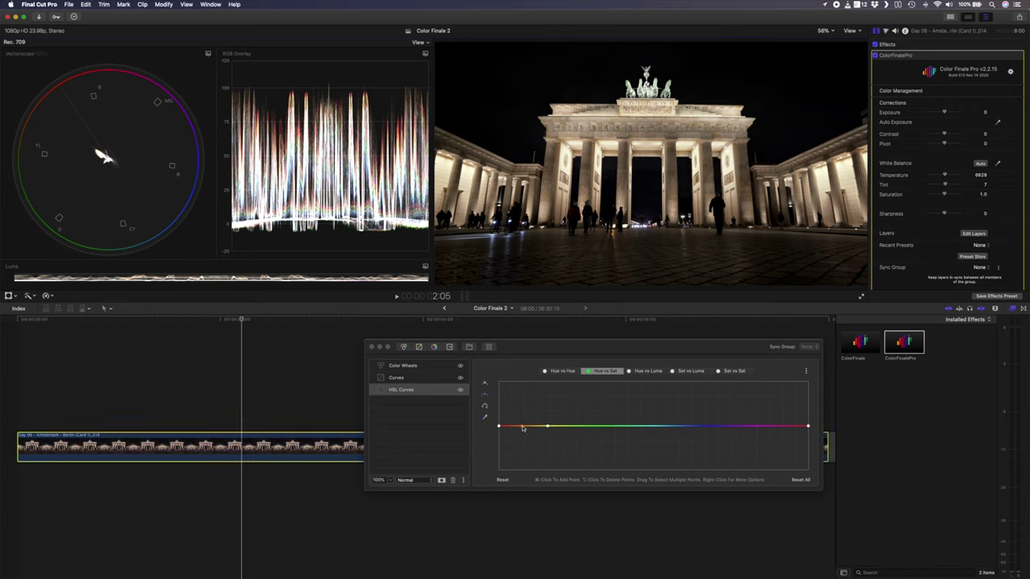
pyautogui.moveTo(522, 428); pyautogui.dragTo(523, 425)
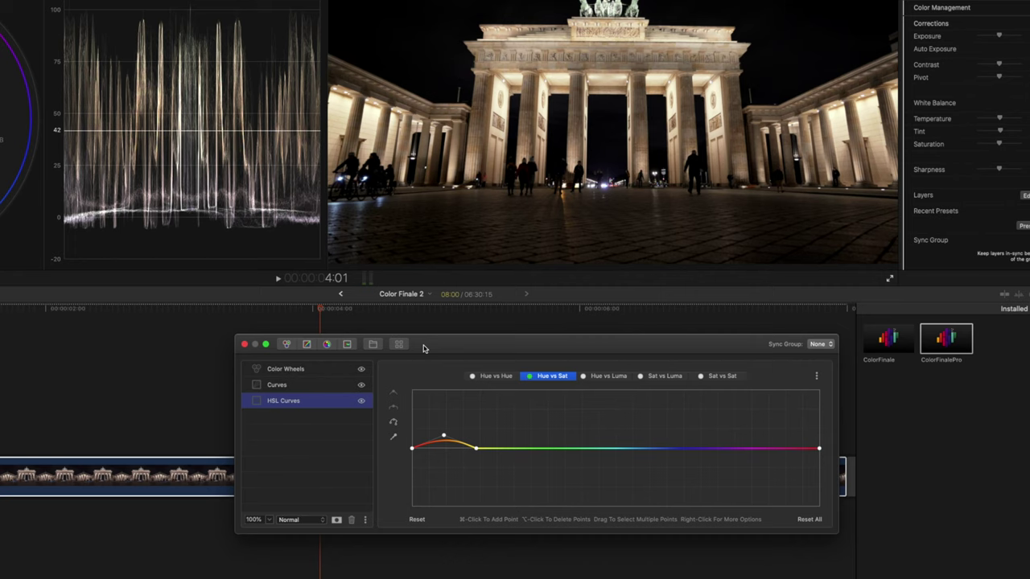
# Rename the layers BW Correction, Contrast and Building Sat, grouping the first two as Primary
pyautogui.click(310, 372)
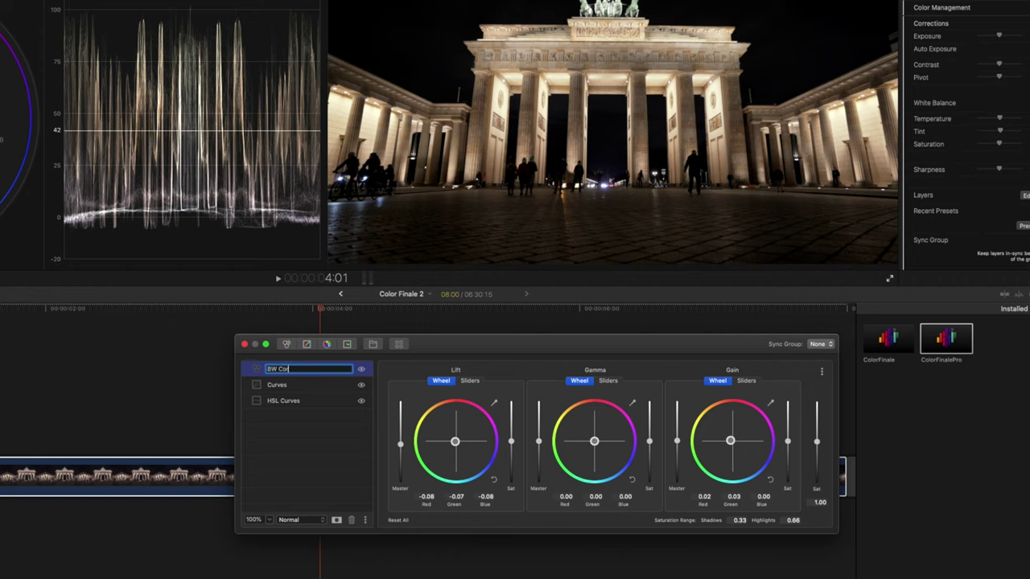
pyautogui.click(310, 386)
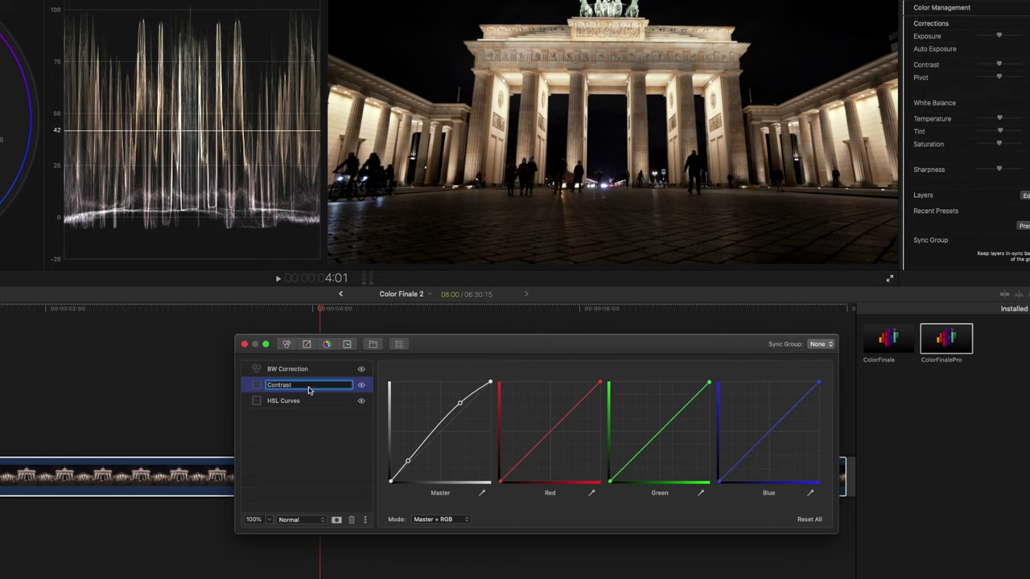
pyautogui.click(304, 404)
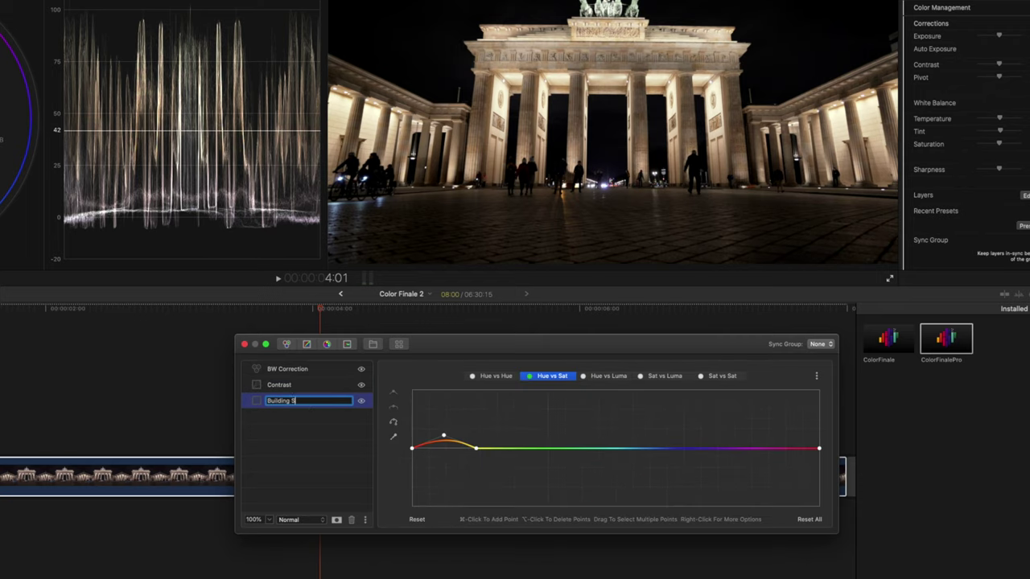
pyautogui.click(305, 371)
pyautogui.keyDown('shift'); pyautogui.click(300, 387); pyautogui.keyUp('shift')
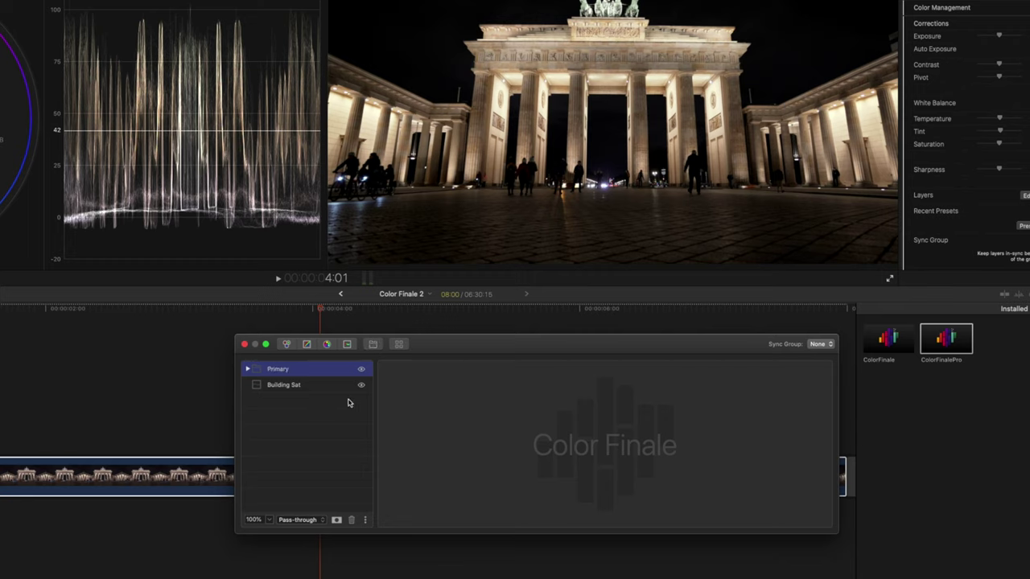
# Add a Fade curves layer lifting the blacks and group it with Building Sat as 'Creative'
pyautogui.click(306, 345)
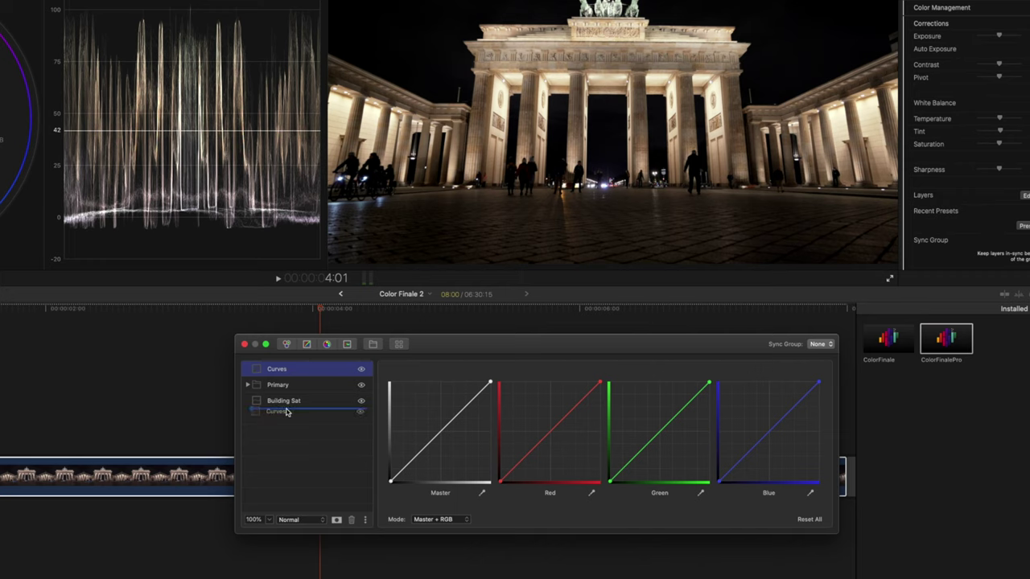
pyautogui.moveTo(393, 483); pyautogui.dragTo(390, 473)
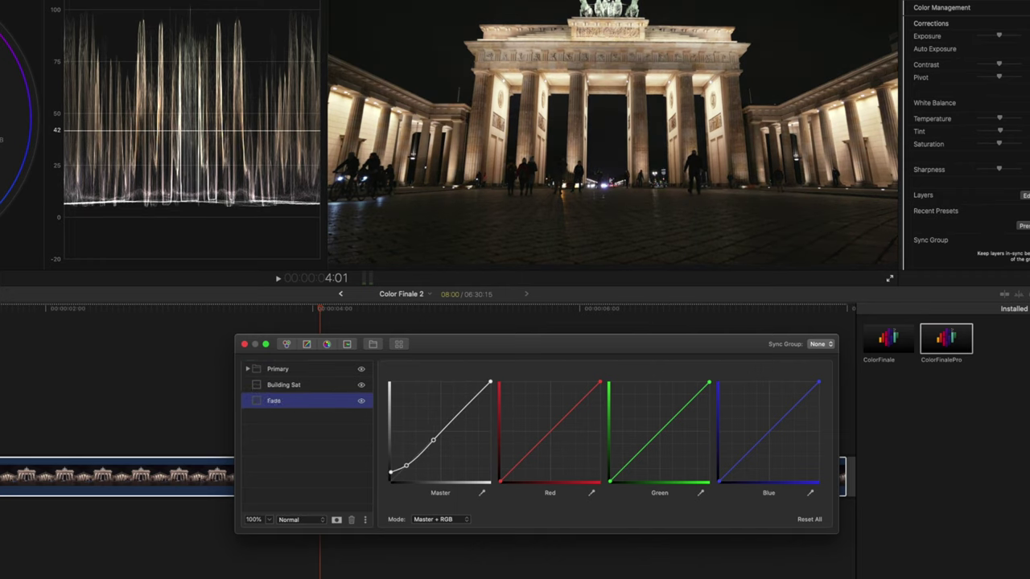
pyautogui.keyDown('shift'); pyautogui.click(293, 388); pyautogui.keyUp('shift')
pyautogui.click(372, 345)
pyautogui.write('Creative')
pyautogui.press('Return')
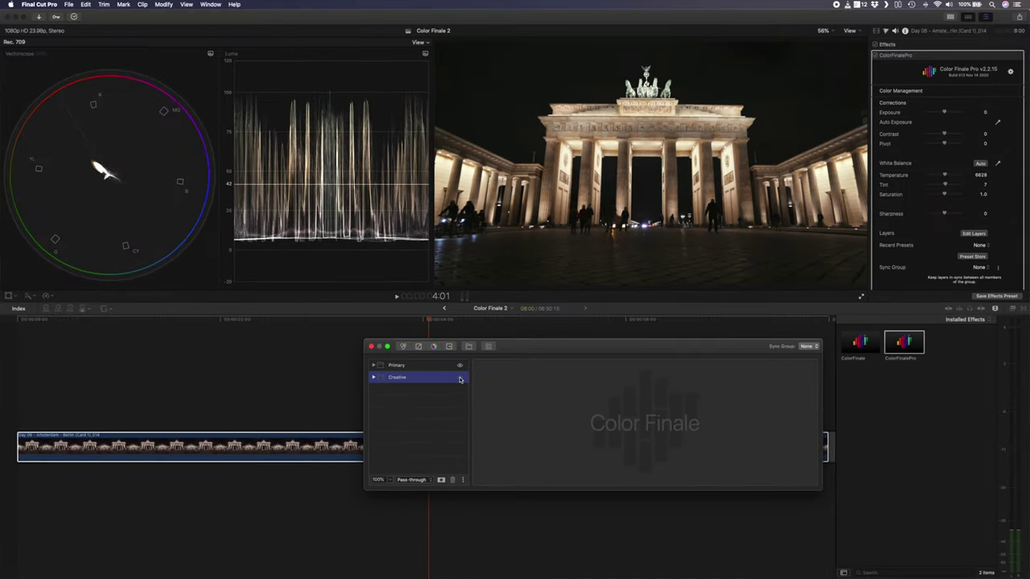
# Compare the Creative group off and on, then add a Color Wheels layer below Primary on the Bruges clip
pyautogui.click(460, 378)
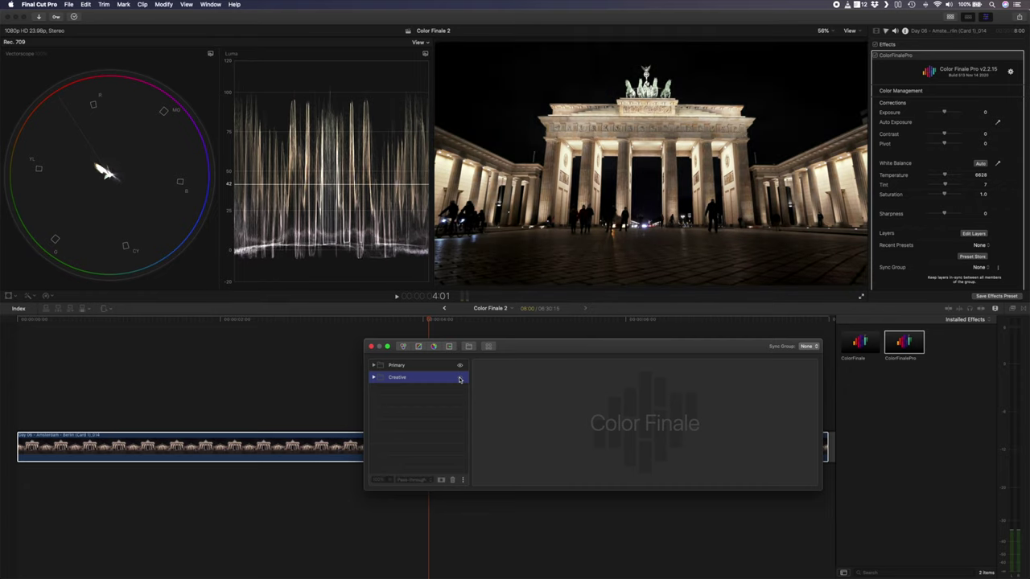
pyautogui.click(459, 379)
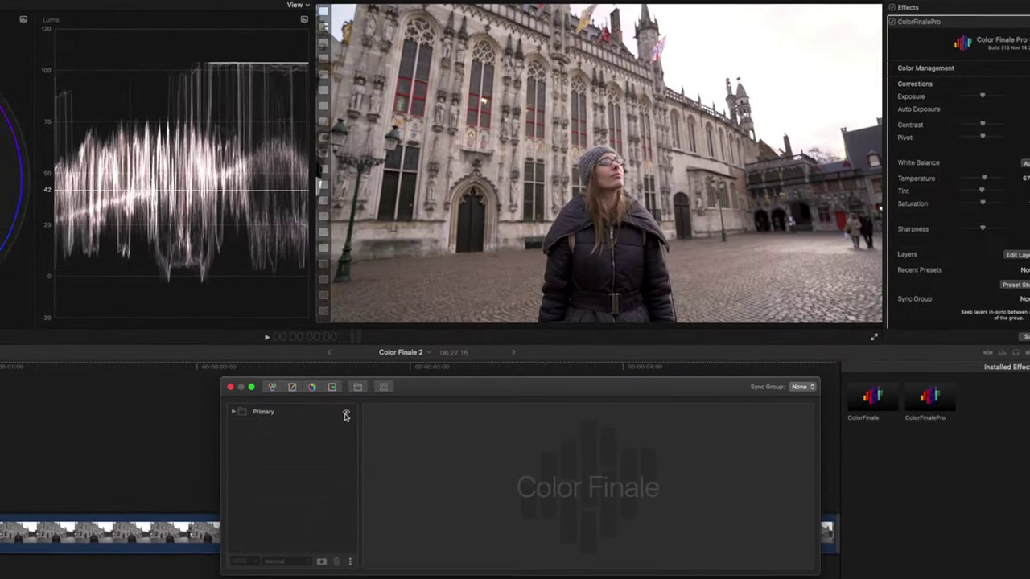
pyautogui.click(271, 390)
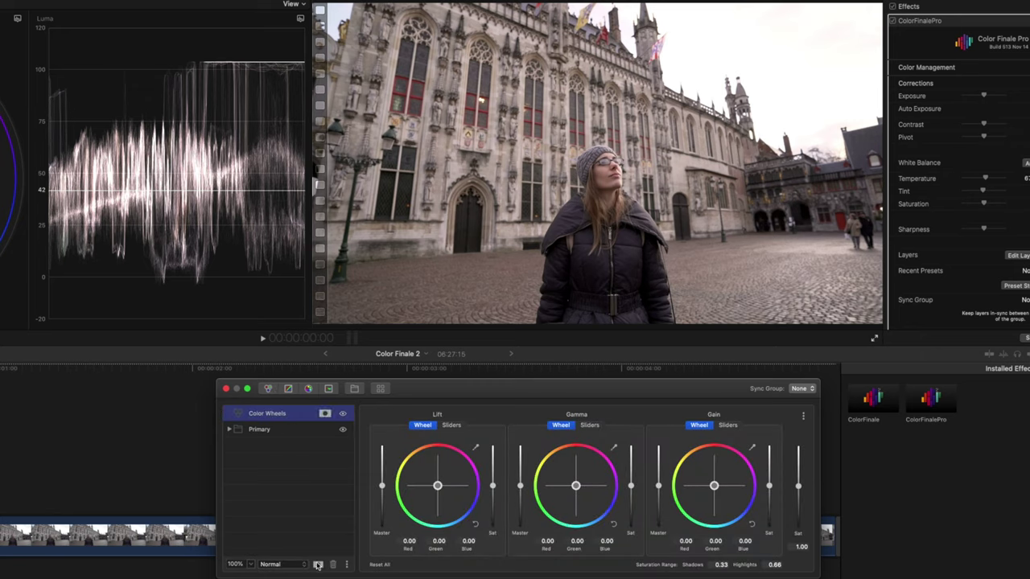
pyautogui.moveTo(285, 412); pyautogui.dragTo(285, 430)
# Draw a Bezier mask around the woman with 30% feather
pyautogui.click(328, 432)
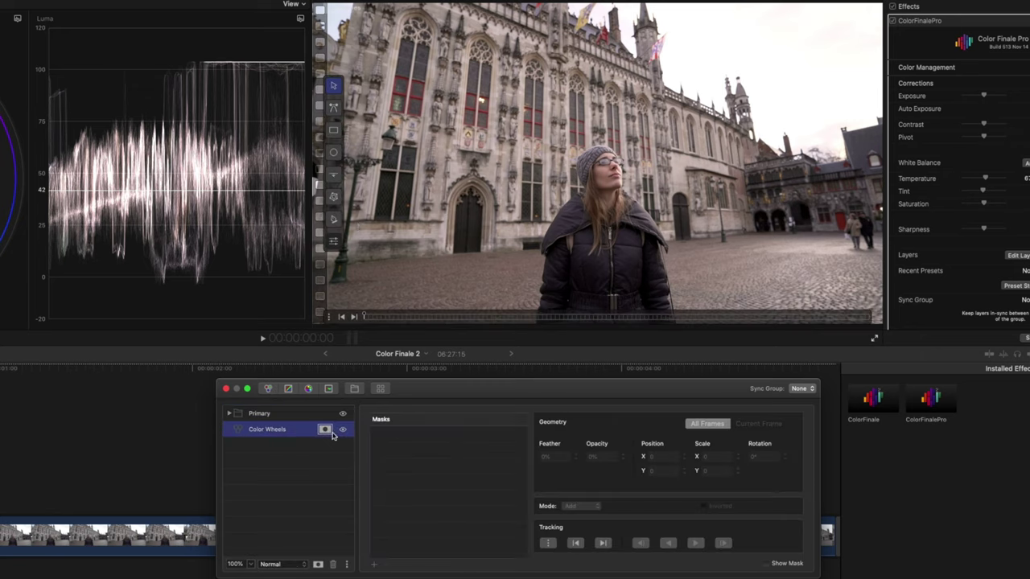
pyautogui.click(336, 219)
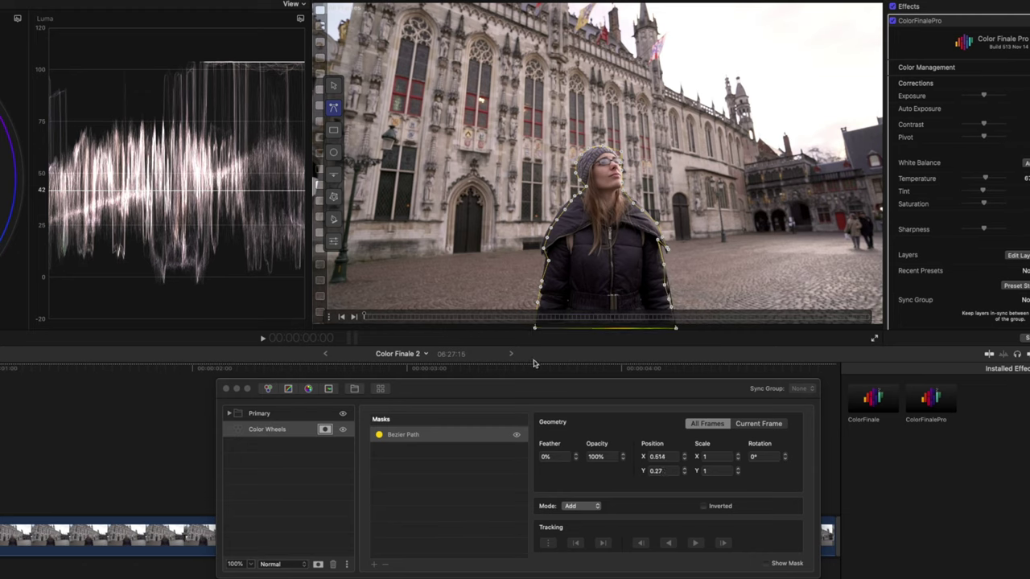
pyautogui.click(539, 457)
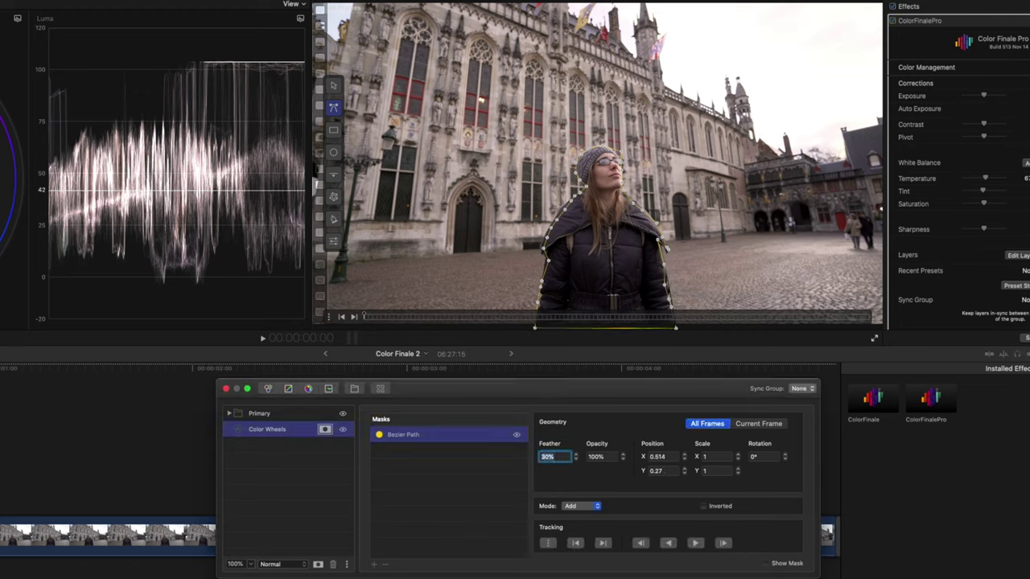
# Raise the masked woman's gain to 0.13, compare before and after, and track the mask forward
pyautogui.click(326, 430)
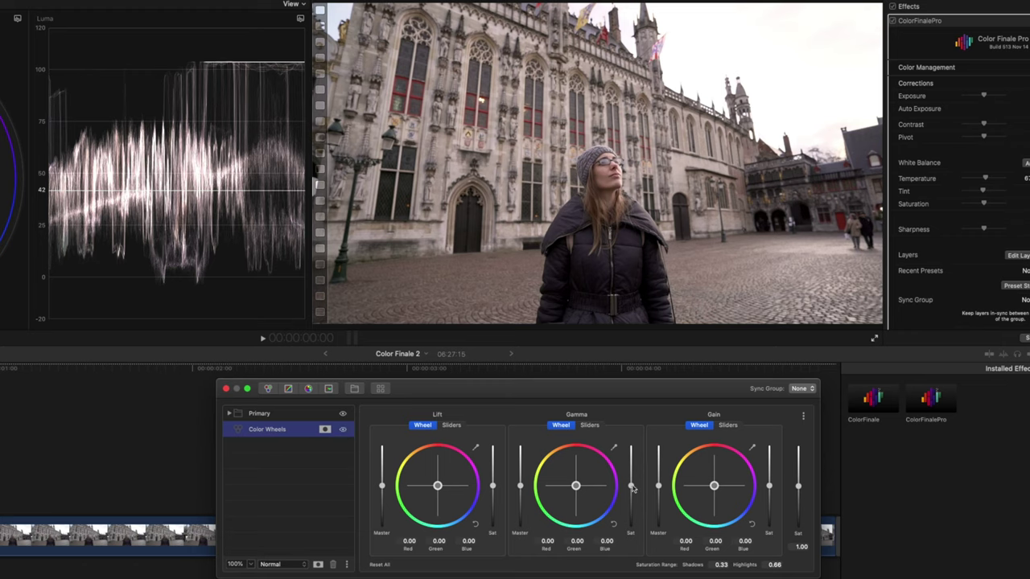
pyautogui.moveTo(660, 487); pyautogui.dragTo(660, 483)
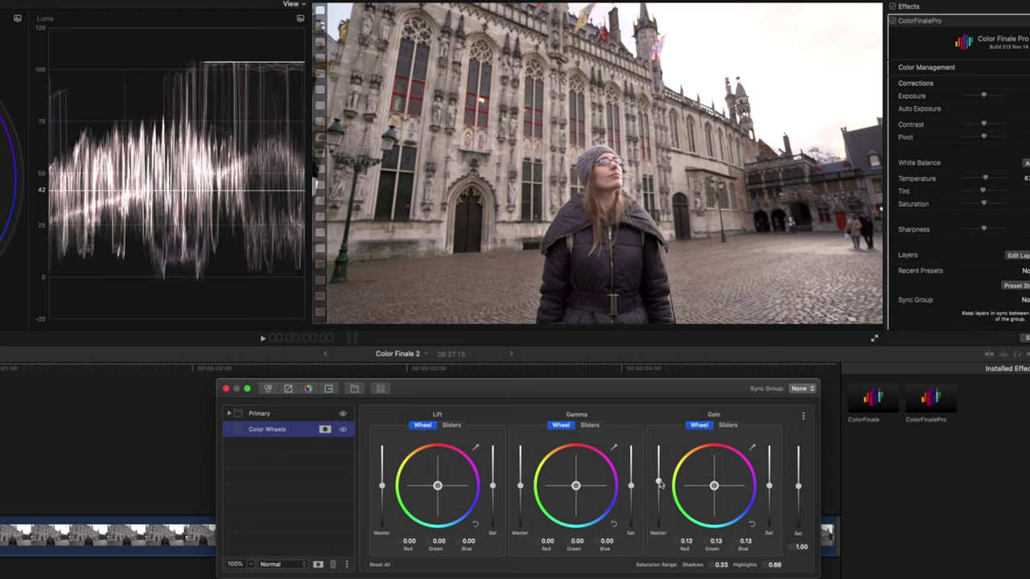
pyautogui.click(341, 432)
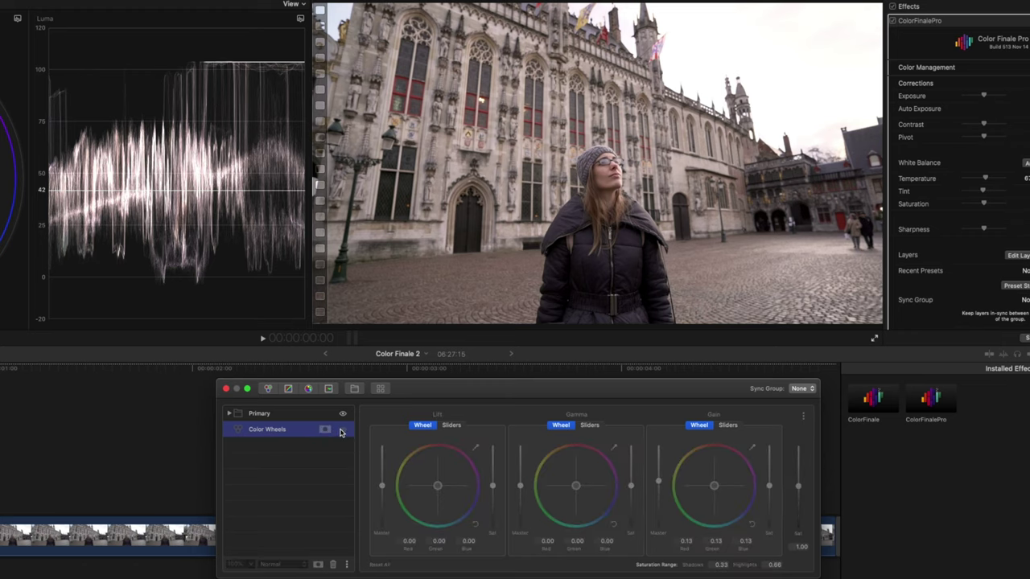
pyautogui.click(341, 432)
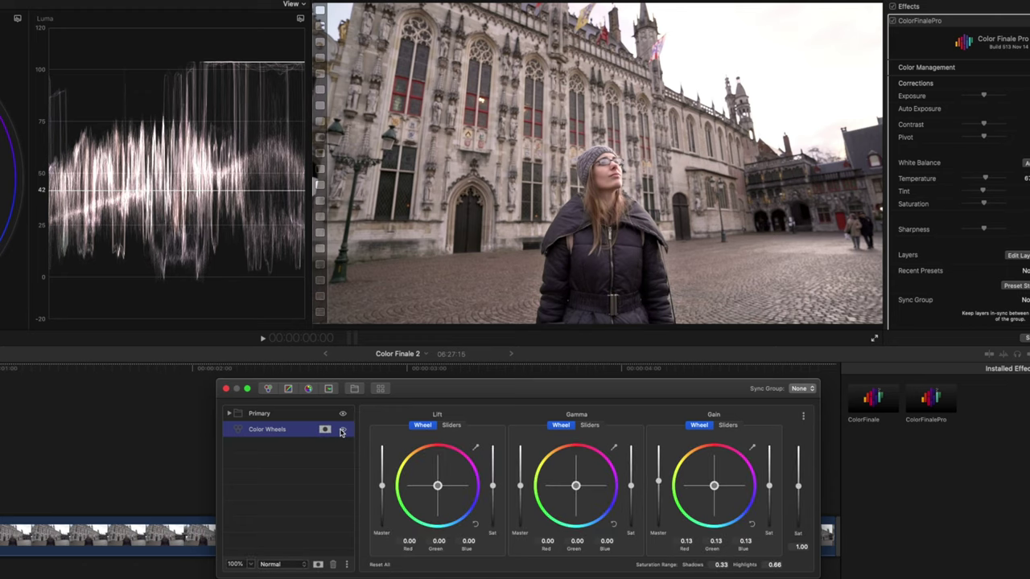
pyautogui.click(325, 431)
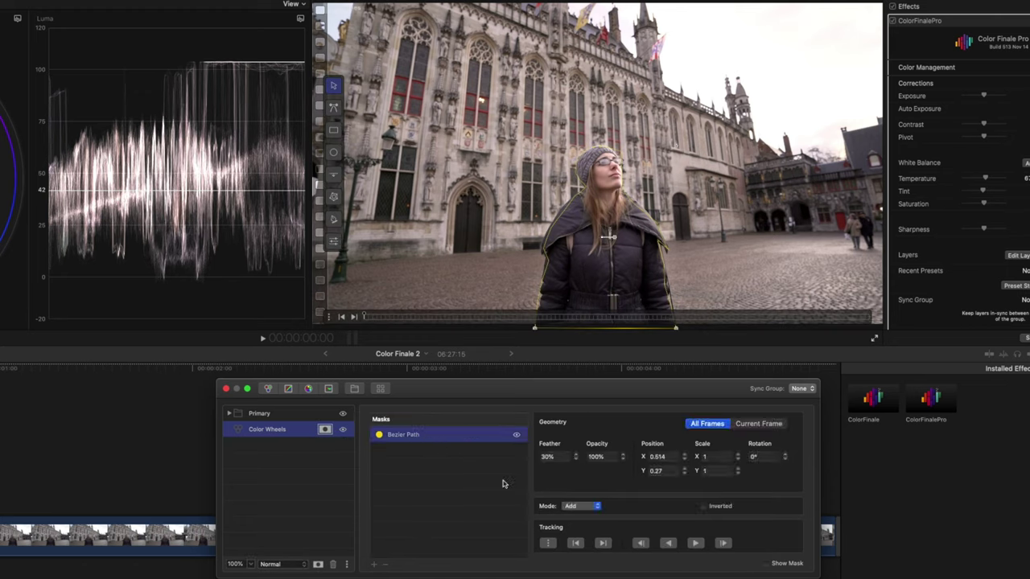
pyautogui.click(696, 544)
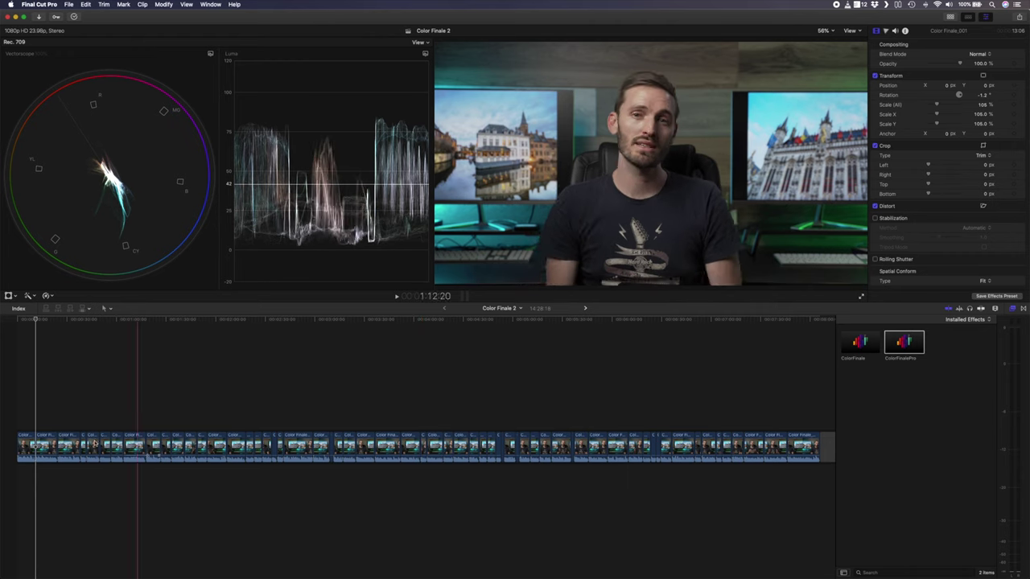
# Copy the first clip's grade and paste its ColorFinalePro attributes onto the other 60 timeline clips
pyautogui.click(23, 445)
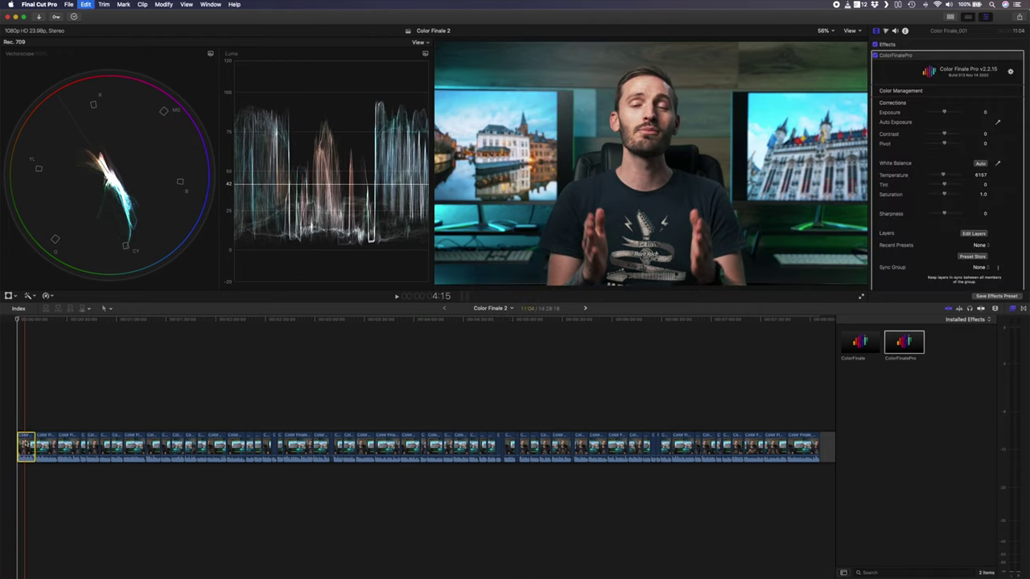
pyautogui.moveTo(44, 425); pyautogui.dragTo(655, 462)
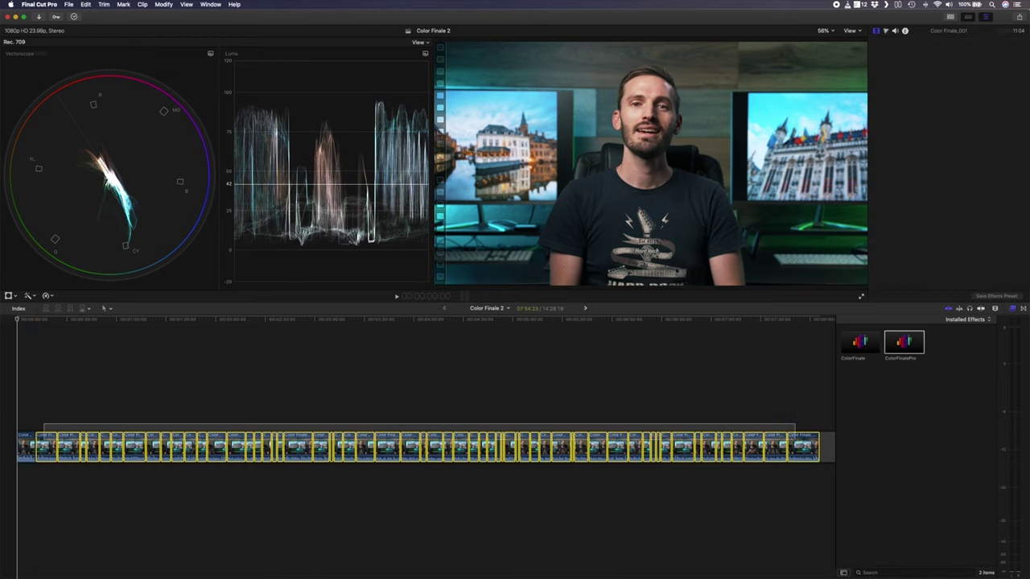
pyautogui.moveTo(795, 463); pyautogui.dragTo(795, 463)
pyautogui.press('super+shift+v')
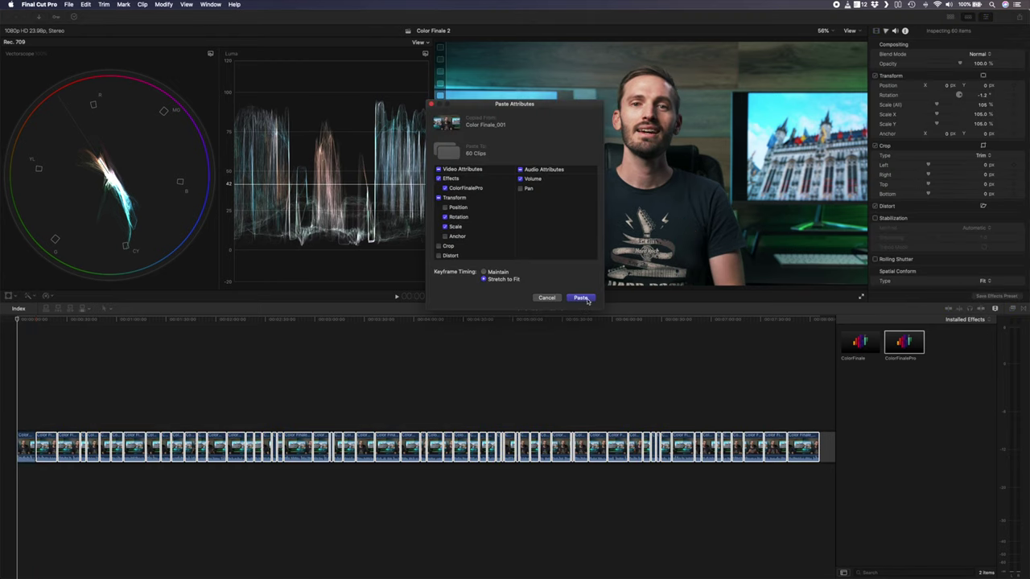
pyautogui.click(554, 298)
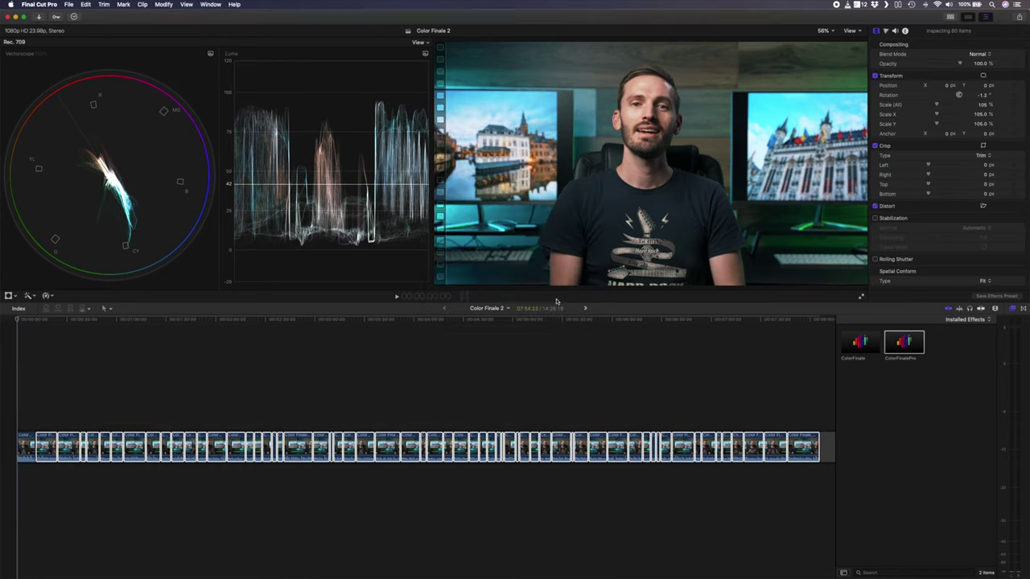
pyautogui.click(24, 444)
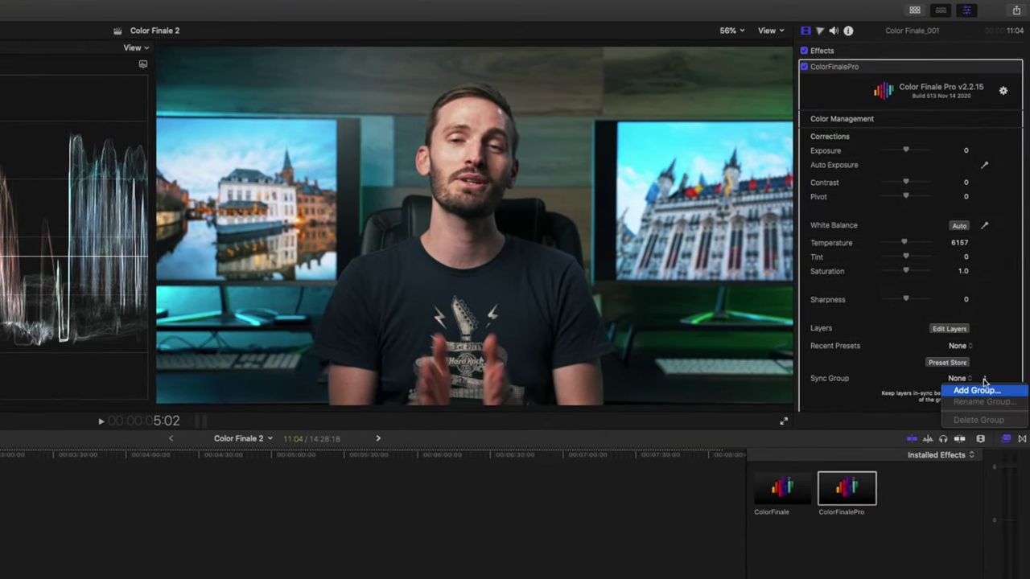
# Create a new sync group named Main Grade and update the effect
pyautogui.click(977, 391)
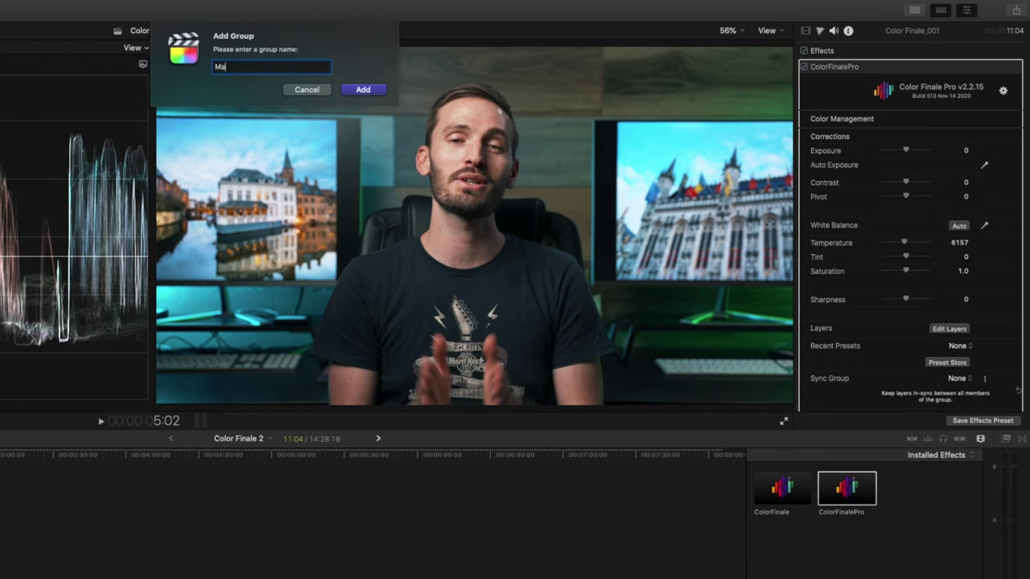
pyautogui.press('Return')
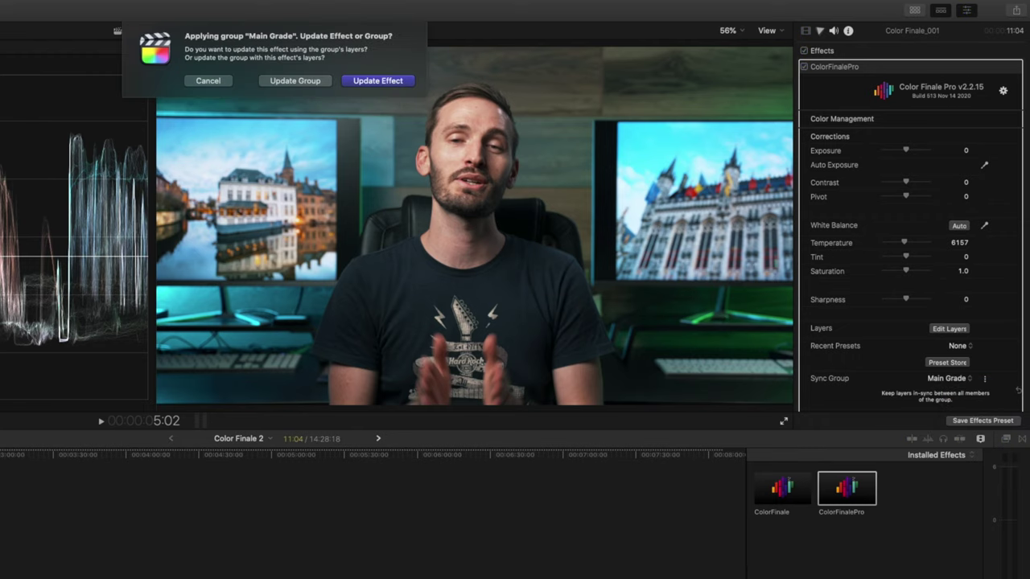
pyautogui.press('Return')
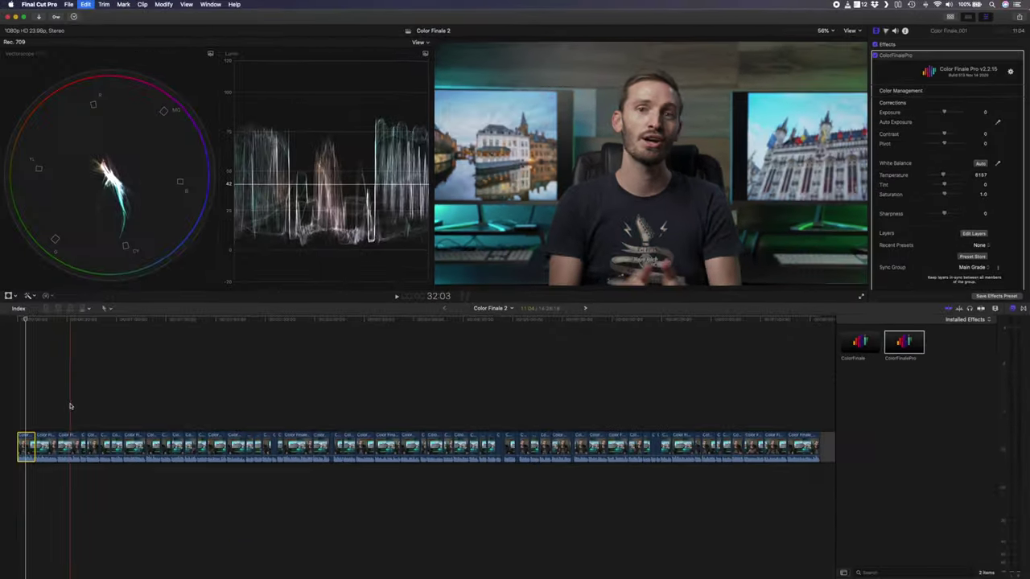
# Paste the Main Grade attributes onto all 60 timeline clips and show the grade's layers
pyautogui.hotkey('ctrl', 'a')
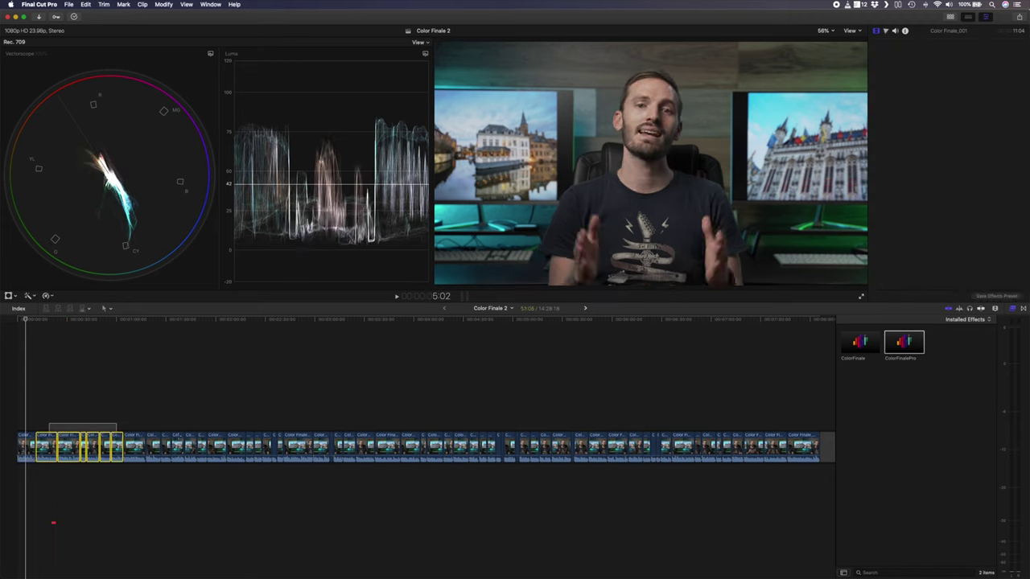
pyautogui.hotkey('ctrl', 'c')
pyautogui.hotkey('ctrl', 'shift', 'v')
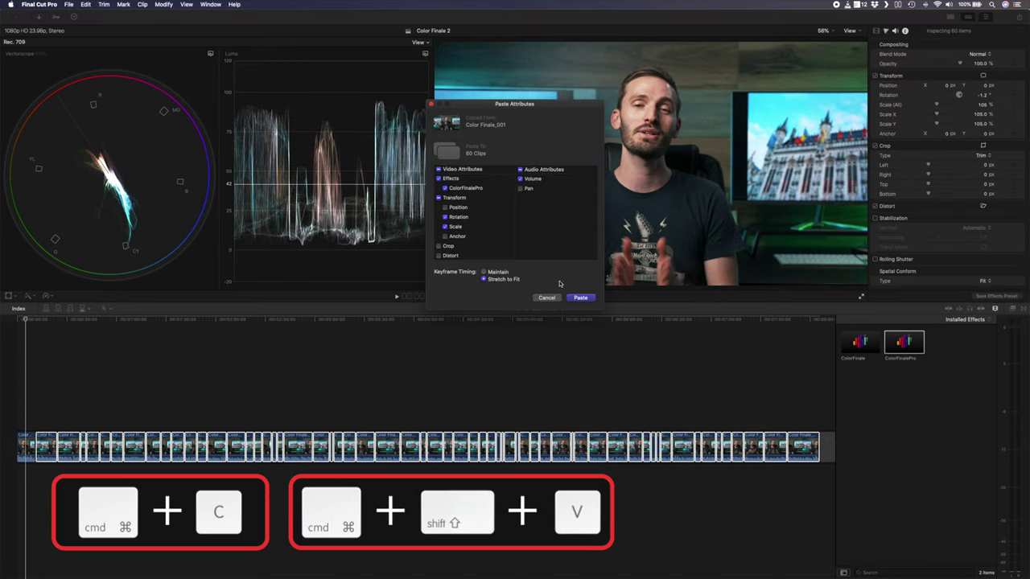
pyautogui.click(581, 297)
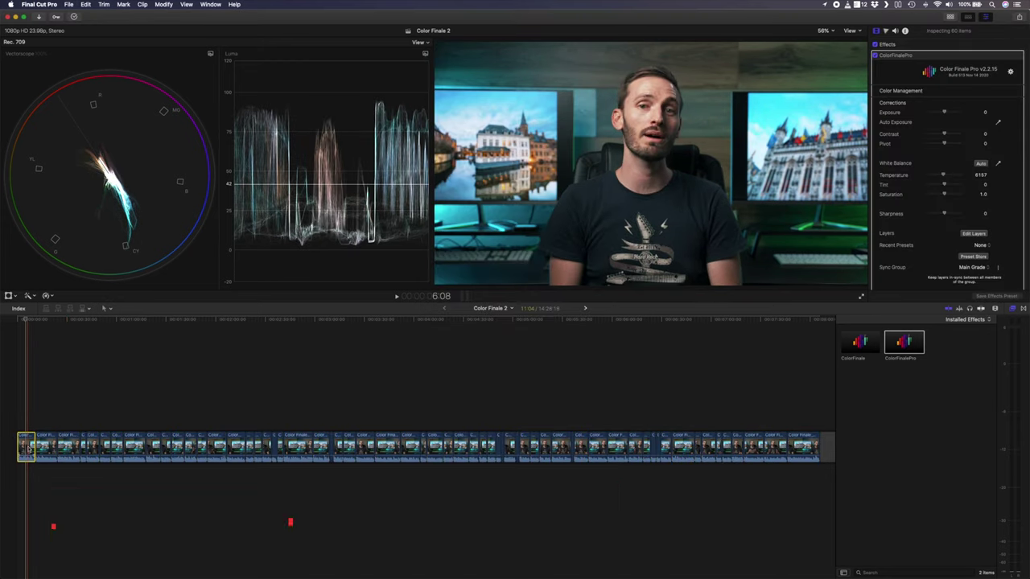
pyautogui.click(972, 233)
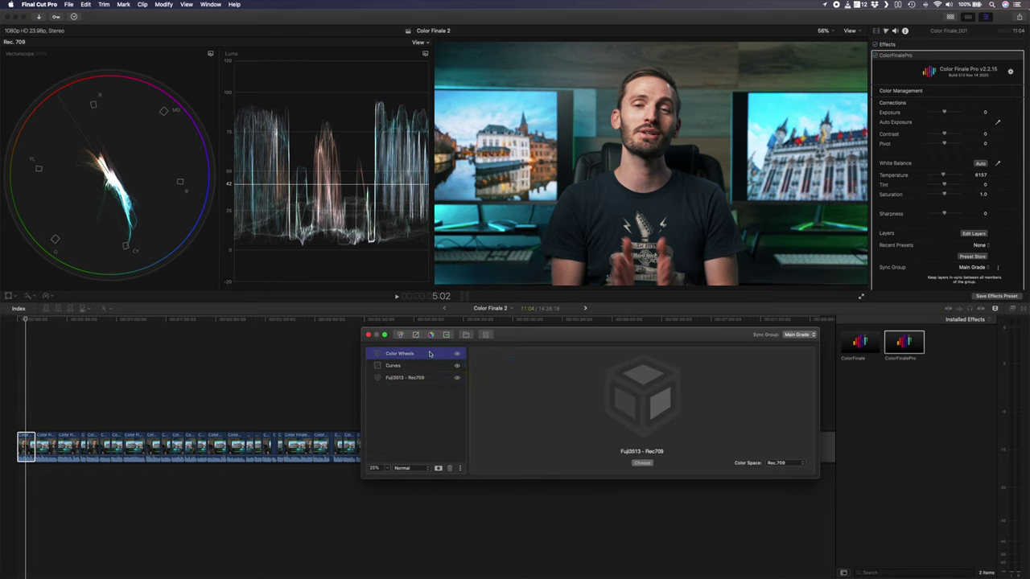
# Lower the Color Wheels Gain saturation to 0.00, turning the footage black and white
pyautogui.moveTo(804, 453); pyautogui.dragTo(805, 483)
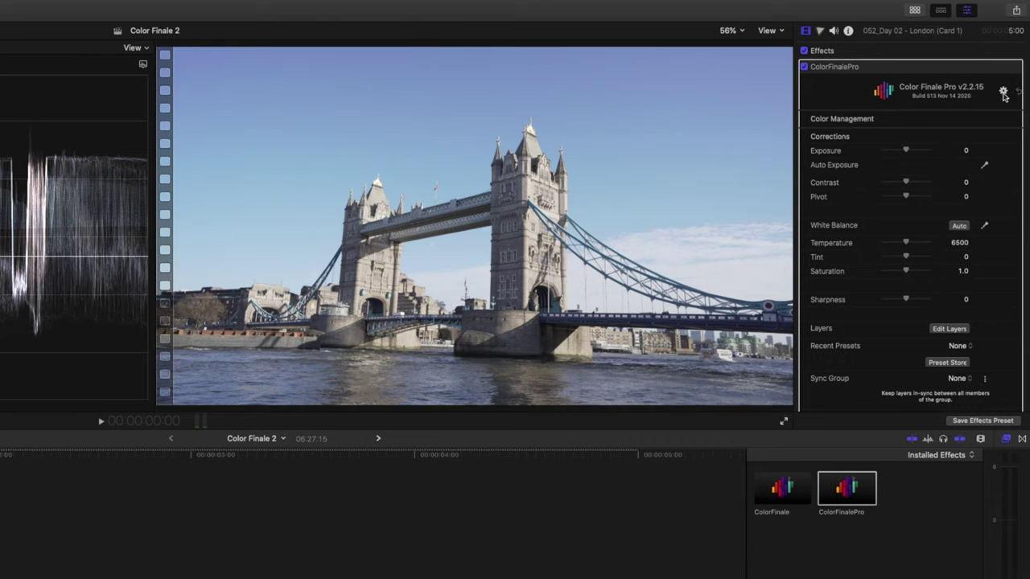
# Add the CINEMATIC_LUTs folder to Color Finale's LUT search folders in Preferences
pyautogui.click(1004, 92)
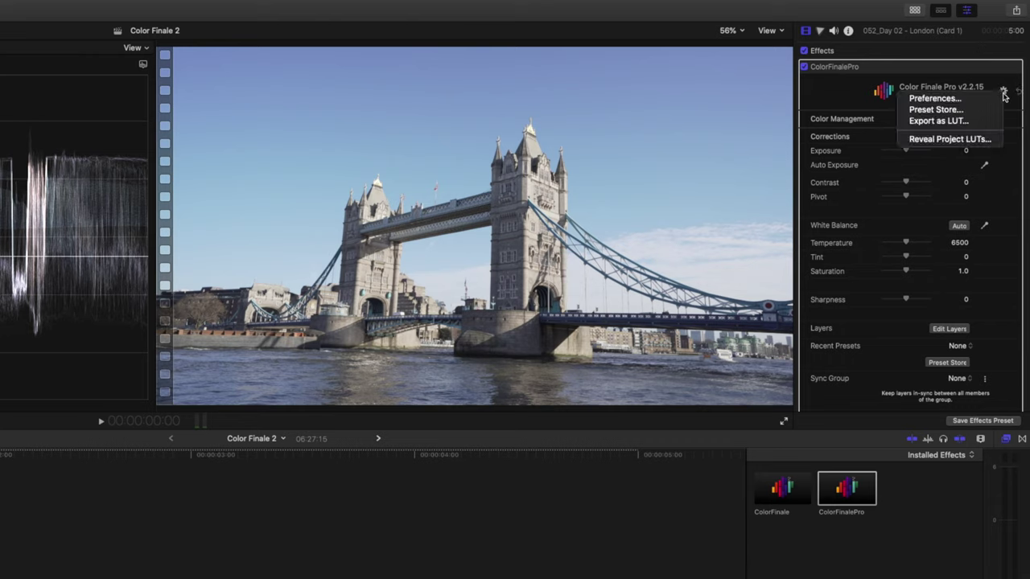
pyautogui.click(934, 98)
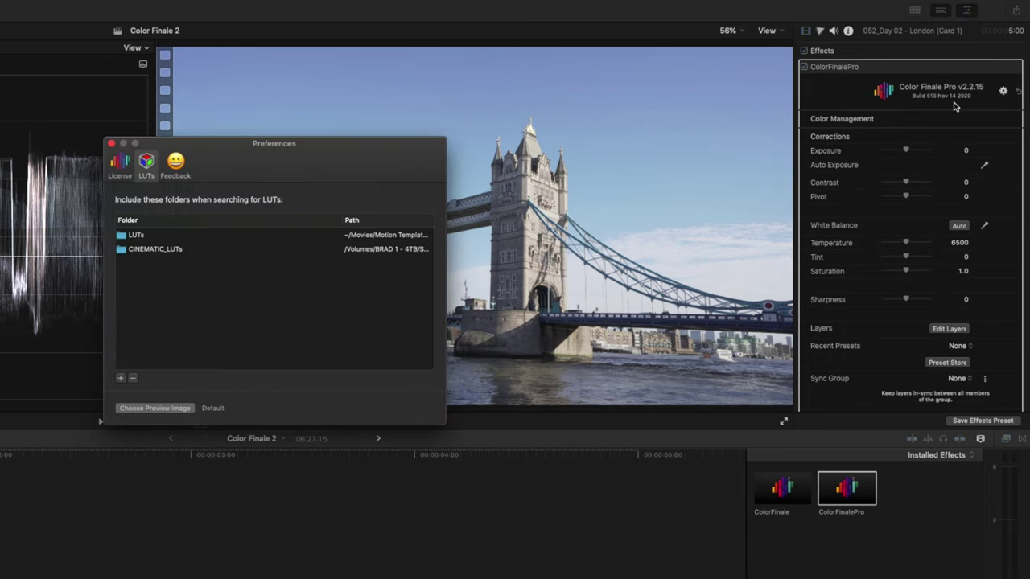
pyautogui.click(122, 379)
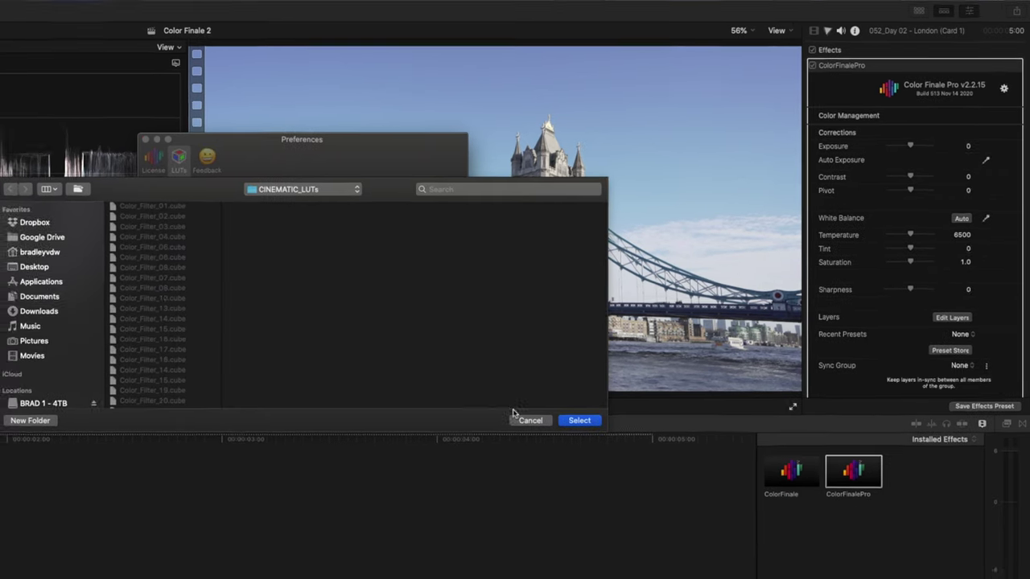
pyautogui.press('Return')
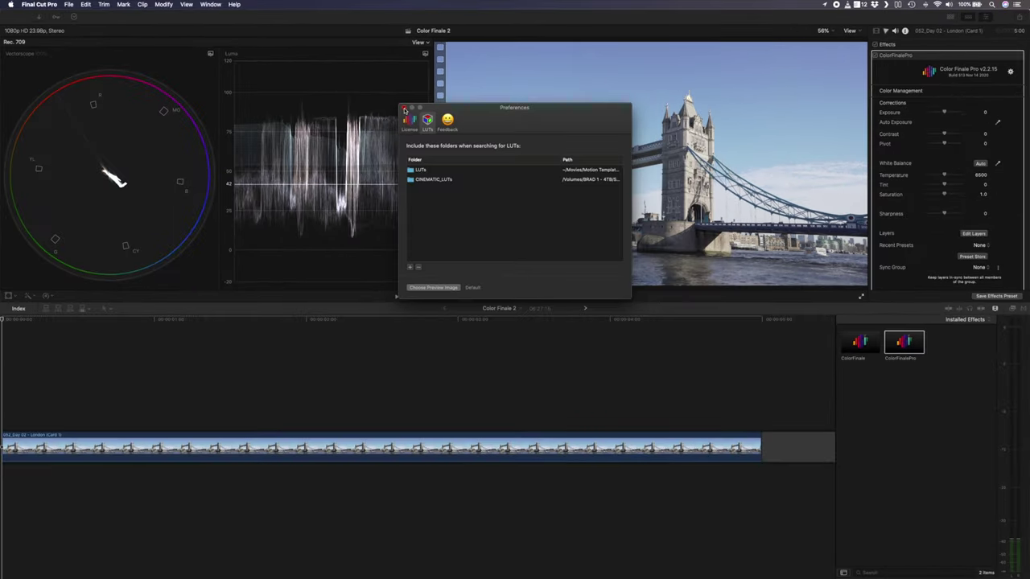
pyautogui.click(405, 108)
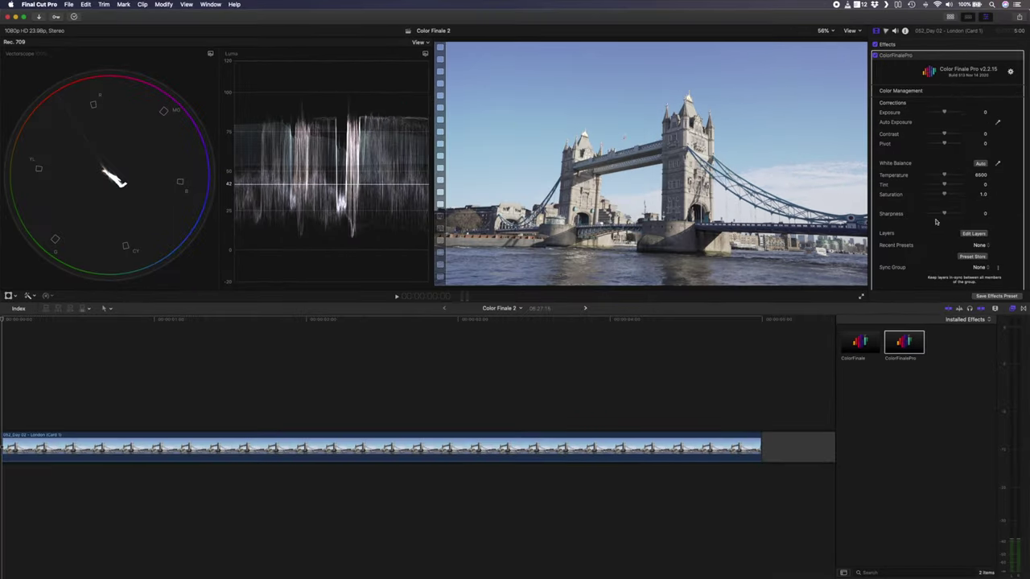
# Insert the Color_Filter_38 LUT as a layer on the Tower Bridge clip
pyautogui.click(972, 233)
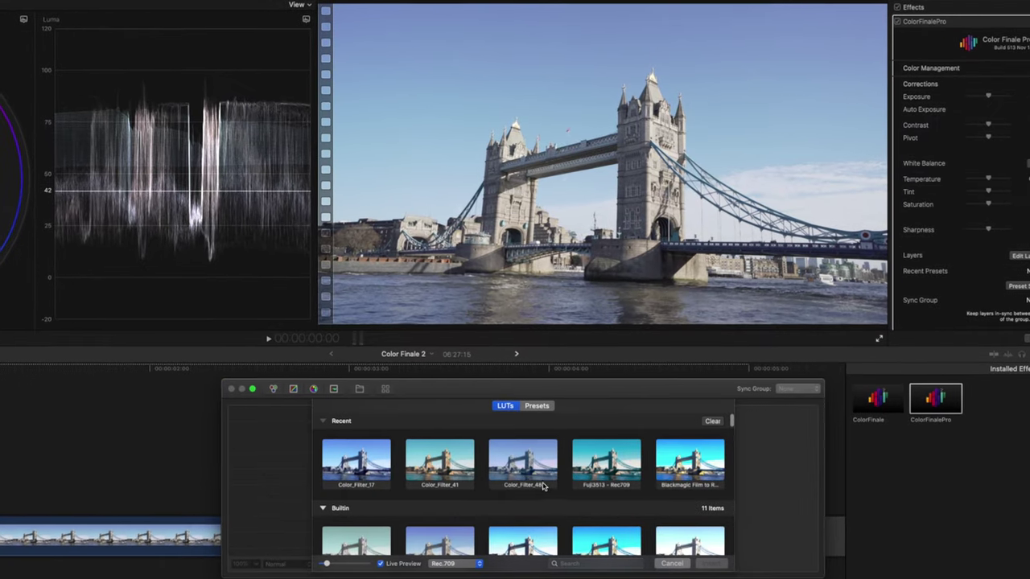
pyautogui.scroll(-3, 546, 487)
pyautogui.scroll(-10, 545, 488)
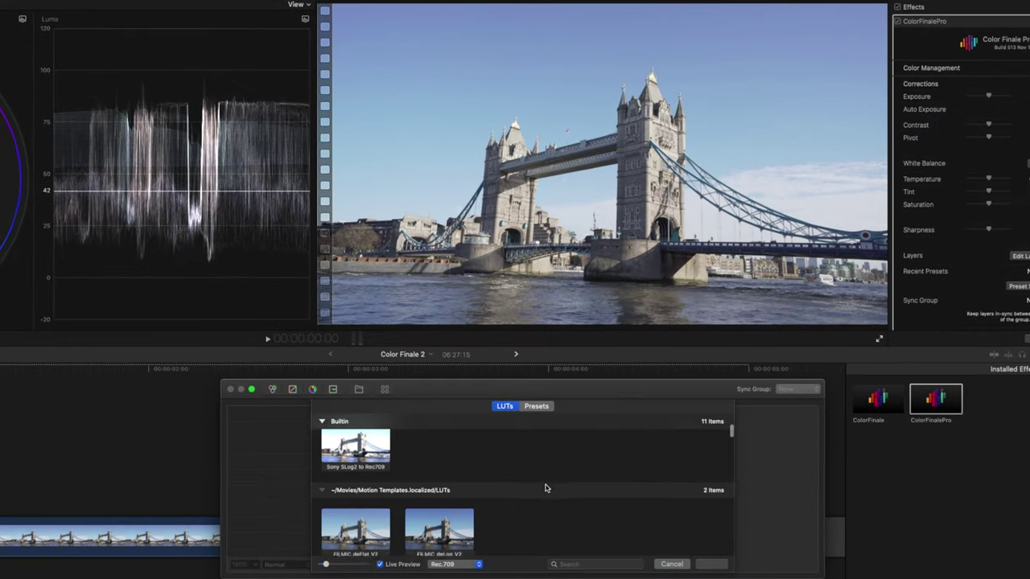
pyautogui.scroll(-5, 546, 488)
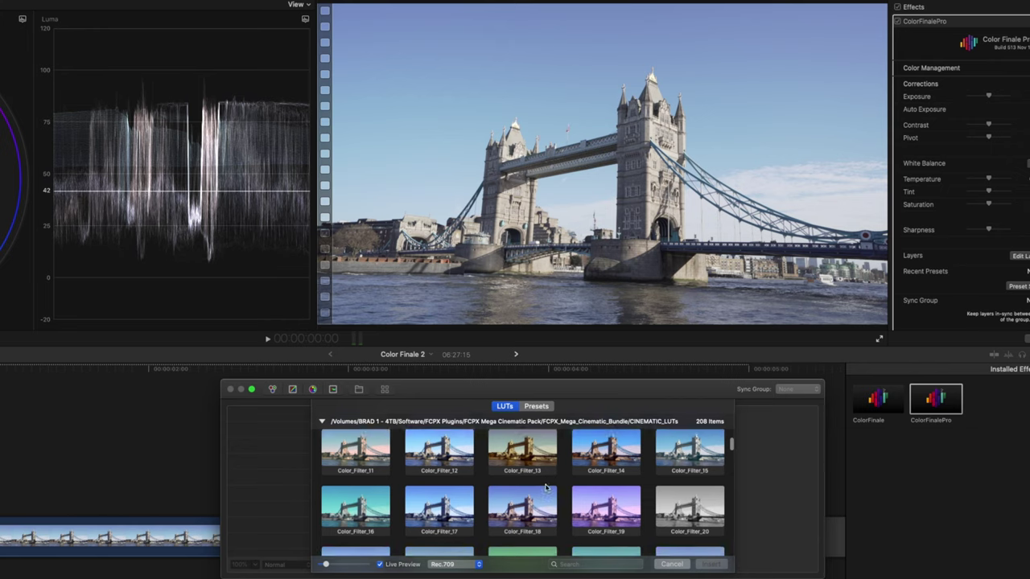
pyautogui.scroll(-3, 546, 487)
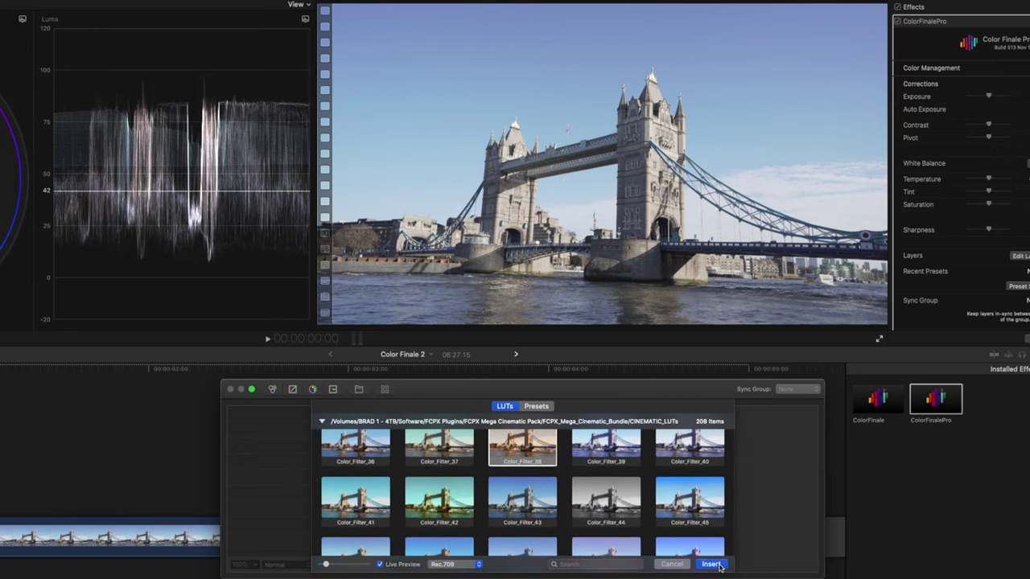
pyautogui.click(719, 565)
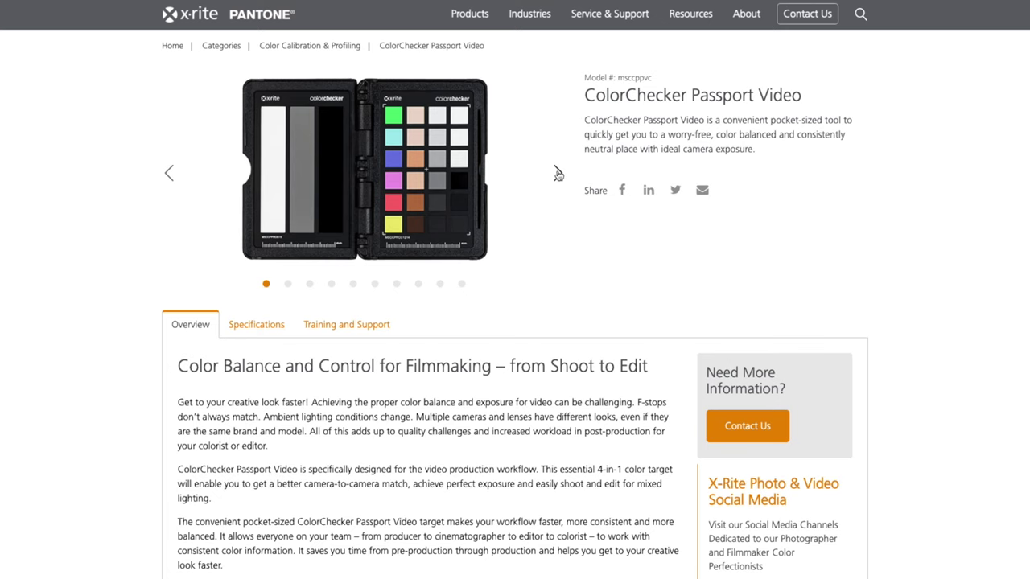
# Advance the ColorChecker Passport Video product gallery two photos to its third image
pyautogui.click(557, 174)
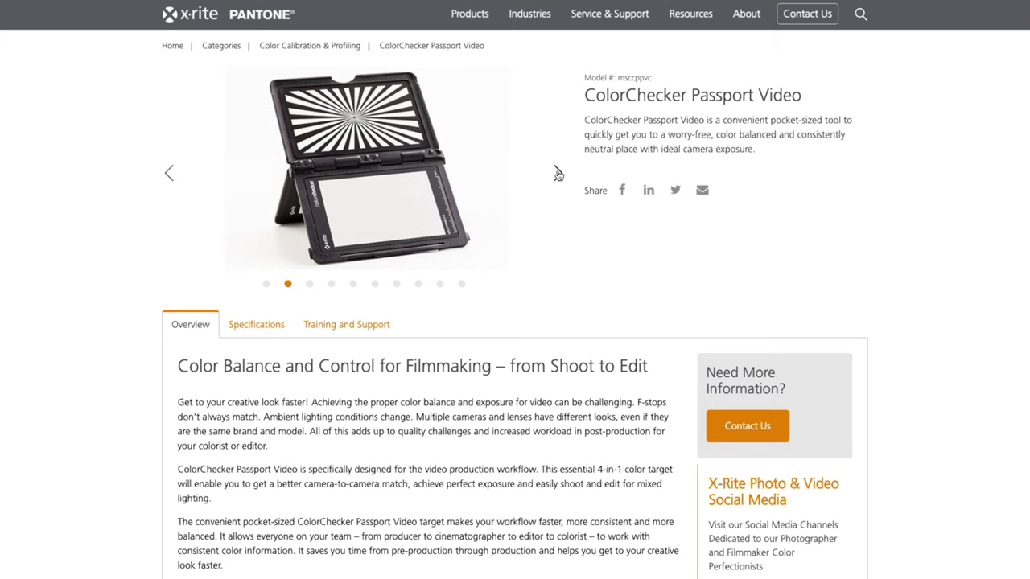
pyautogui.click(557, 174)
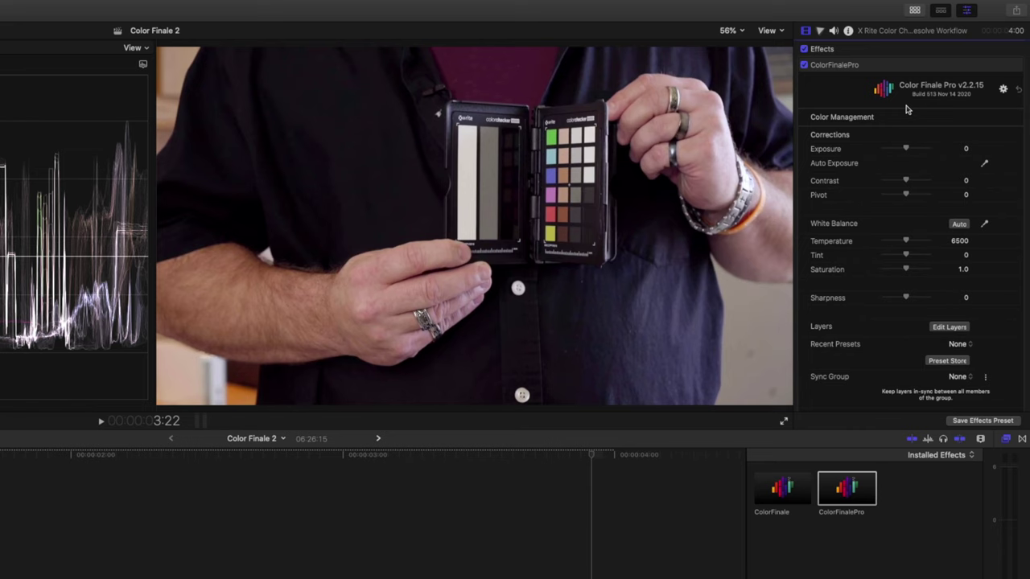
pyautogui.scroll(-10, 907, 109)
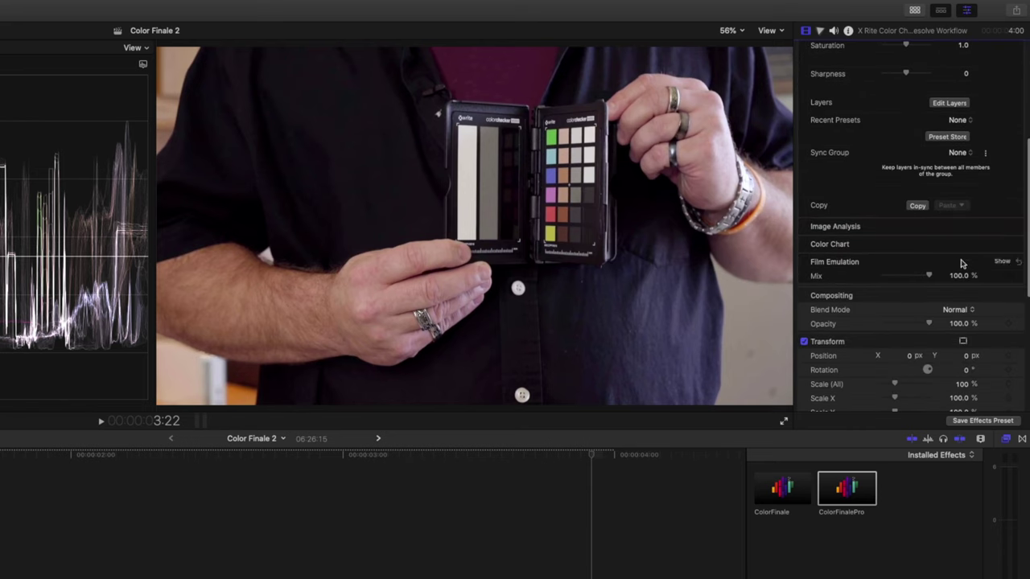
# Set Edit Chart to ColorChecker Passport Video and mark the chart's corners in the viewer
pyautogui.click(1001, 246)
pyautogui.click(968, 260)
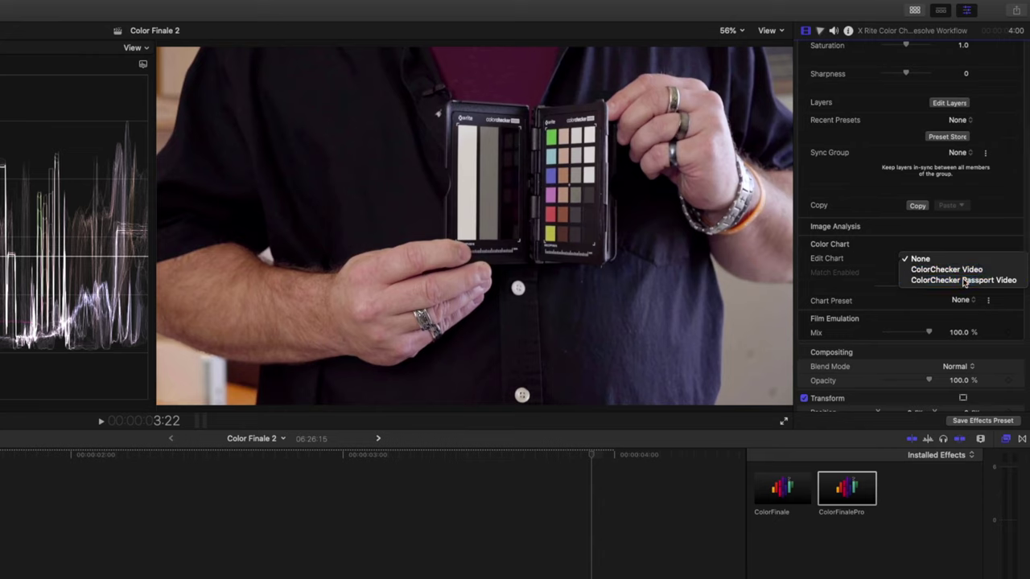
pyautogui.click(963, 280)
pyautogui.click(556, 123)
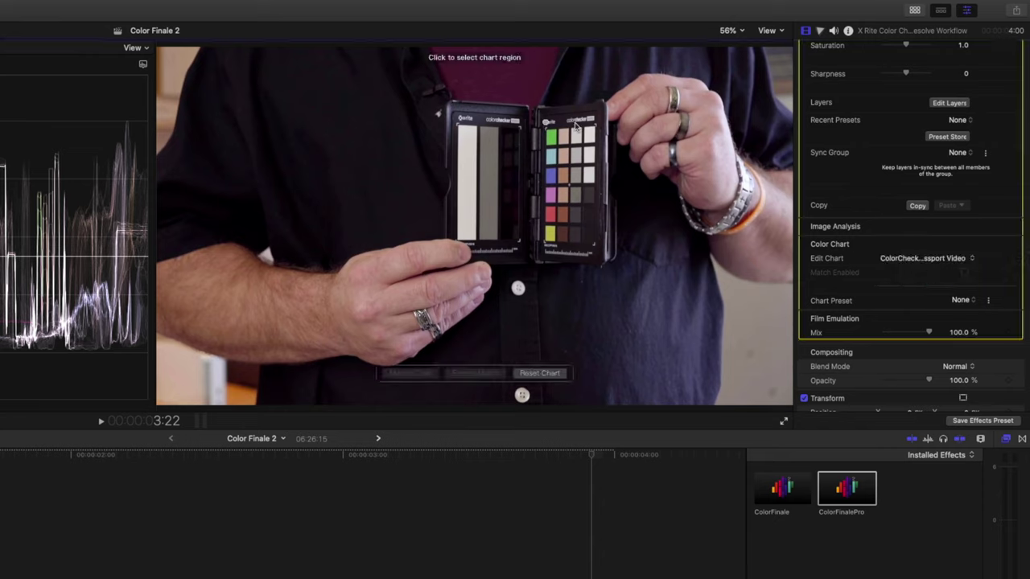
pyautogui.click(545, 251)
# Check the chart at 100% zoom, then match the clip's colours to the chart
pyautogui.click(727, 31)
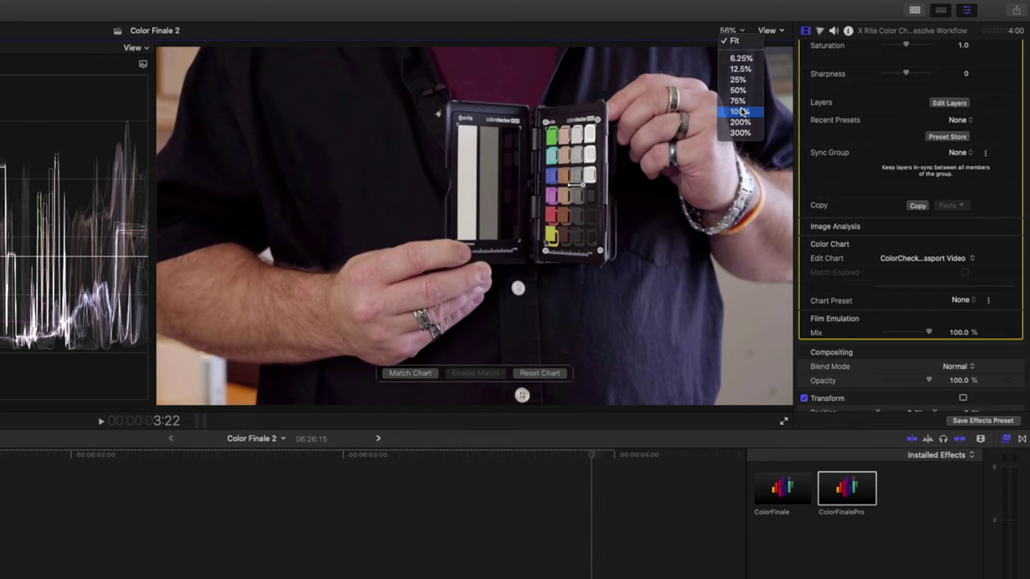
pyautogui.click(737, 110)
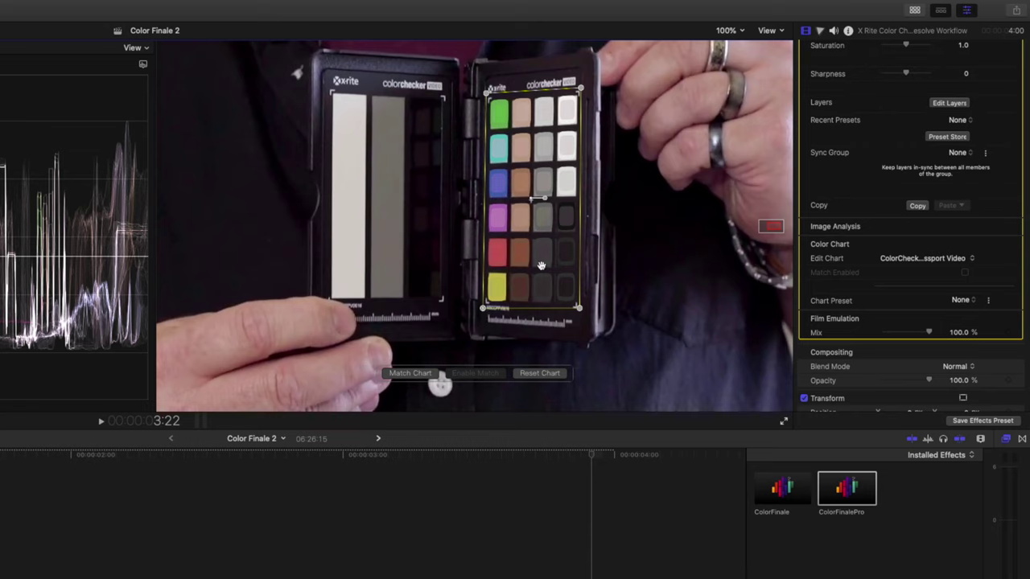
pyautogui.click(728, 32)
pyautogui.click(731, 40)
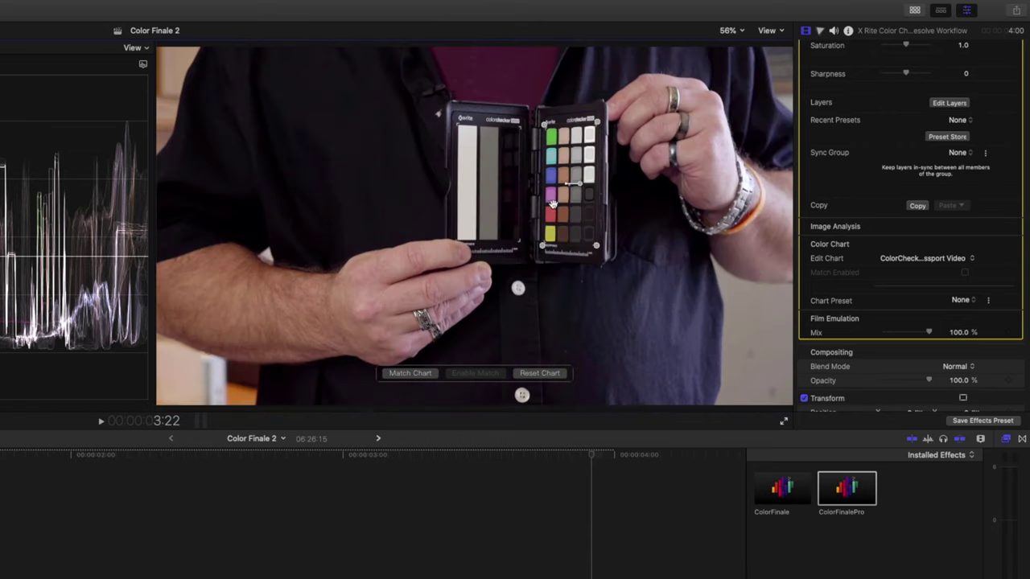
pyautogui.click(412, 374)
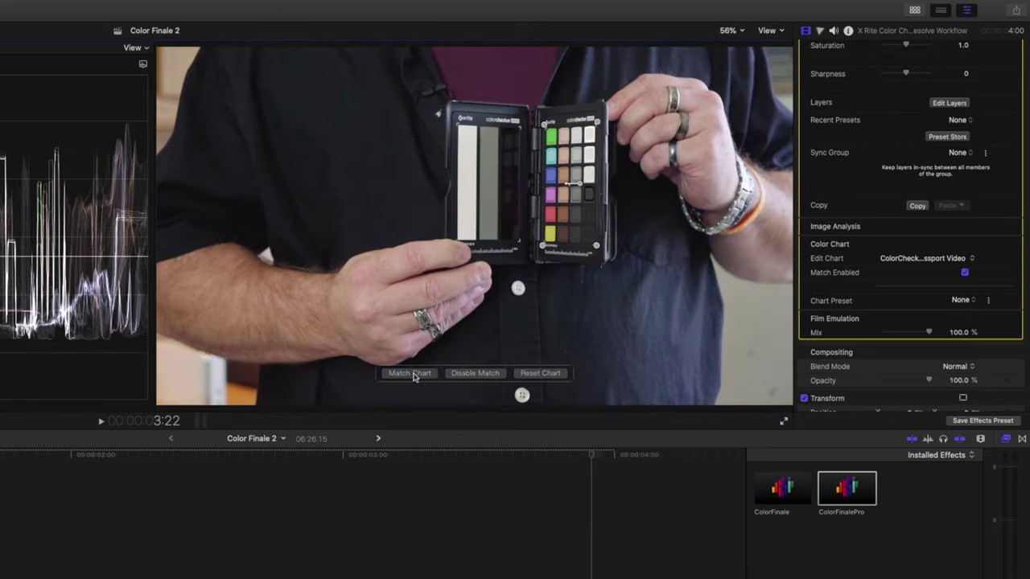
# Toggle the ColorFinalePro effect off, on and off again to compare the result
pyautogui.scroll(5, 811, 72)
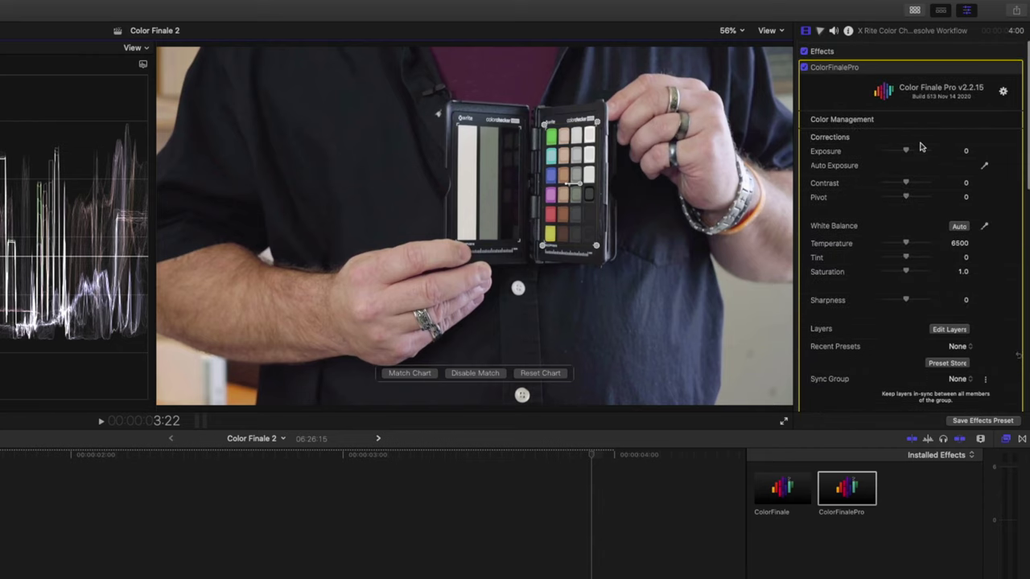
pyautogui.click(804, 67)
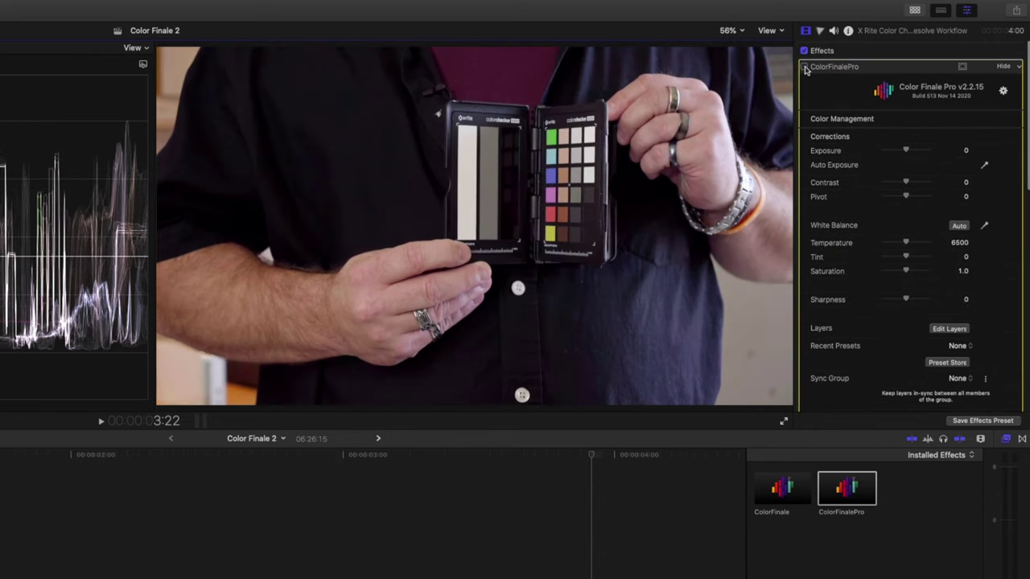
pyautogui.click(804, 68)
pyautogui.click(804, 68)
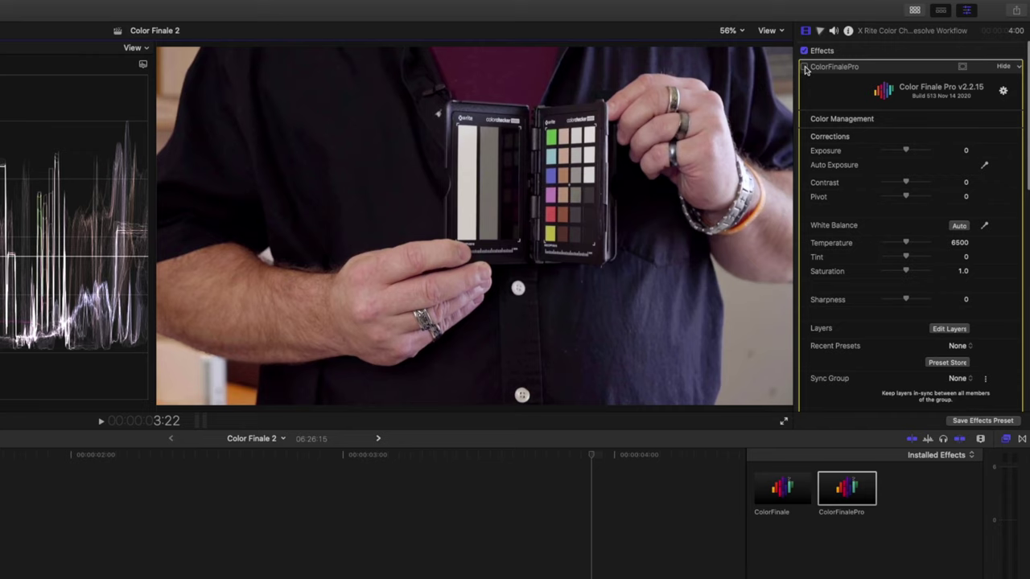